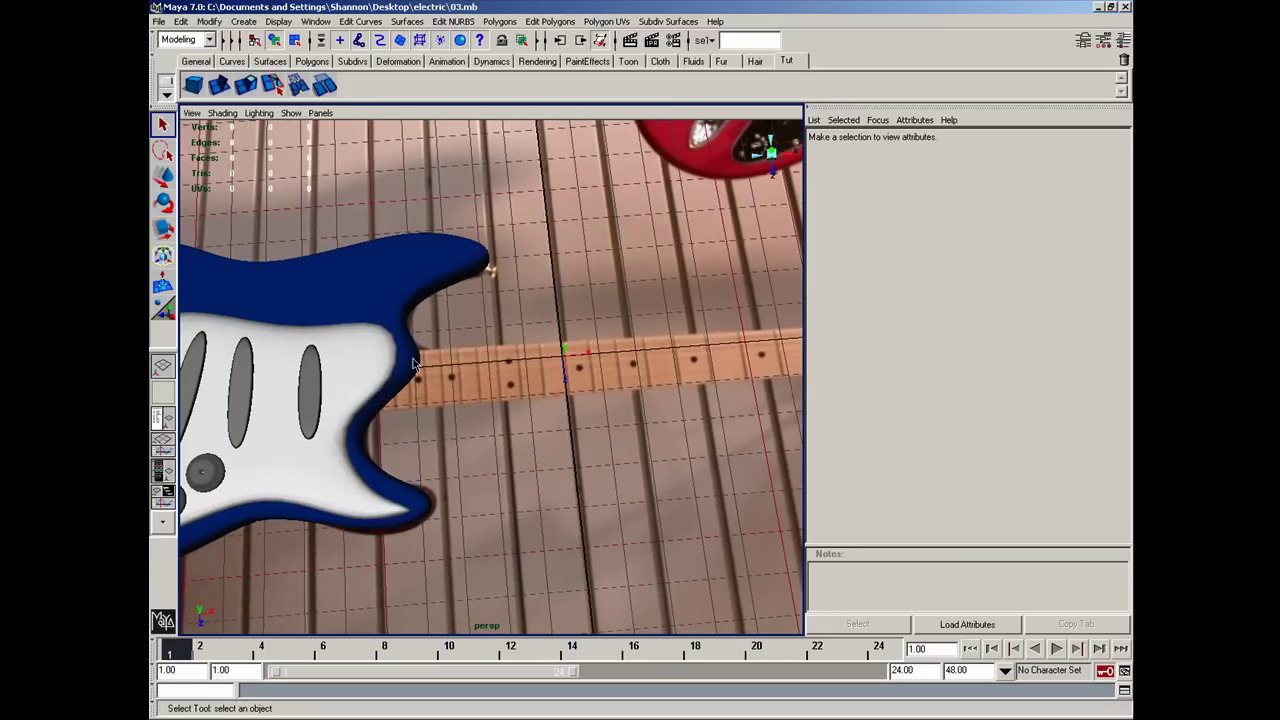
Switch to the top view and create a polygon cube over the fretboard photo.
{"action": "key", "text": "space"}
{"action": "left_click_drag", "start_coordinate": [413, 363], "coordinate": [331, 317]}
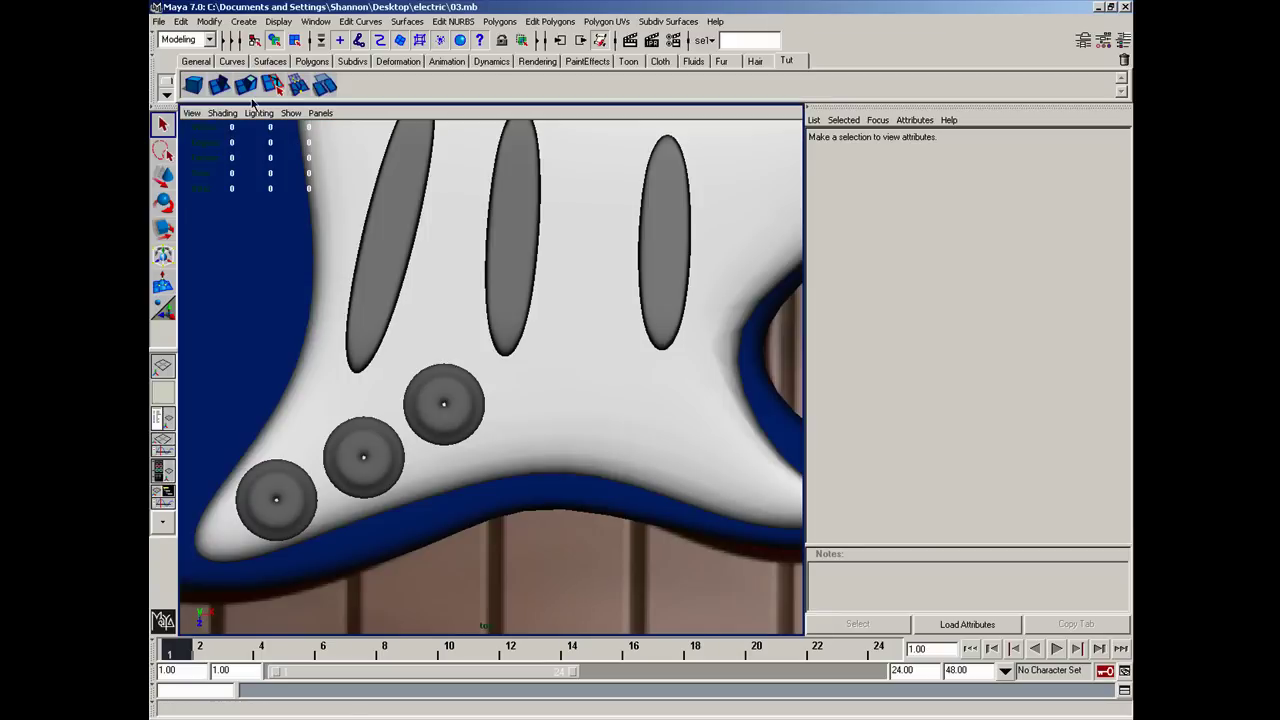
{"action": "left_click", "coordinate": [196, 85]}
{"action": "middle_click_drag", "start_coordinate": [668, 349], "coordinate": [422, 352], "text": "alt"}
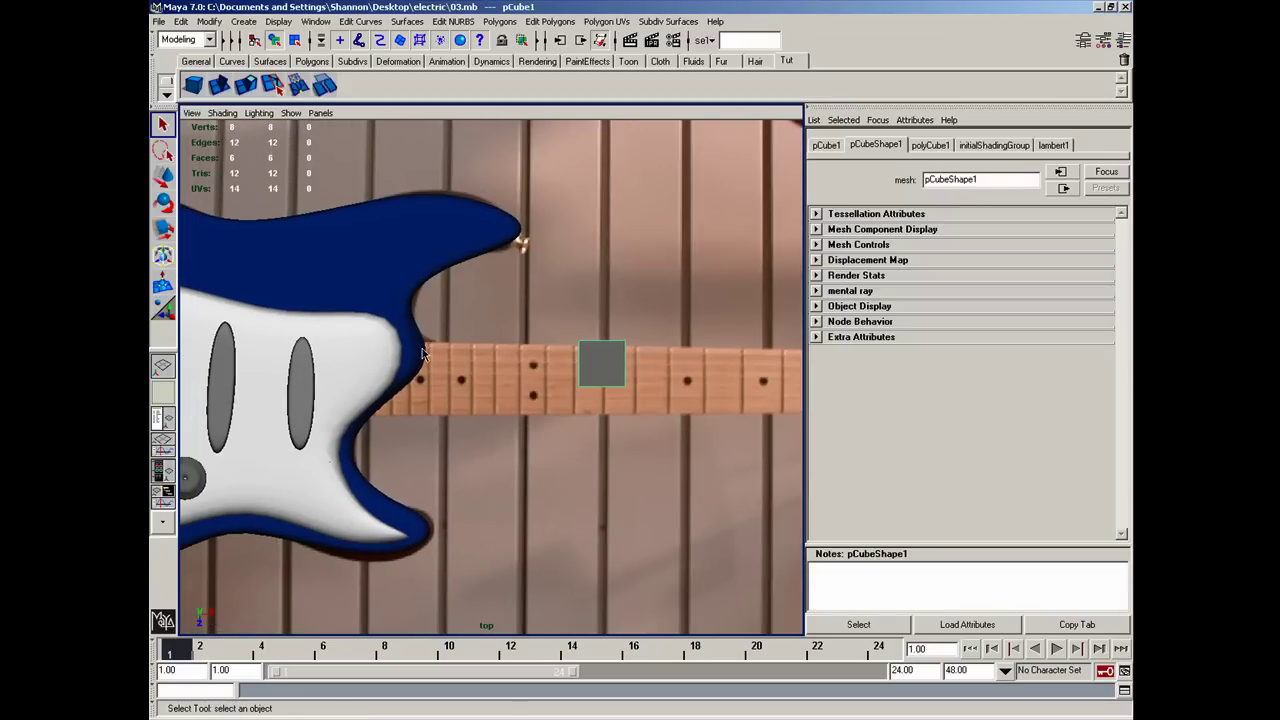
Move and scale the cube into a long flat slab covering the fretboard.
{"action": "key", "text": "w"}
{"action": "left_click_drag", "start_coordinate": [603, 383], "coordinate": [605, 416]}
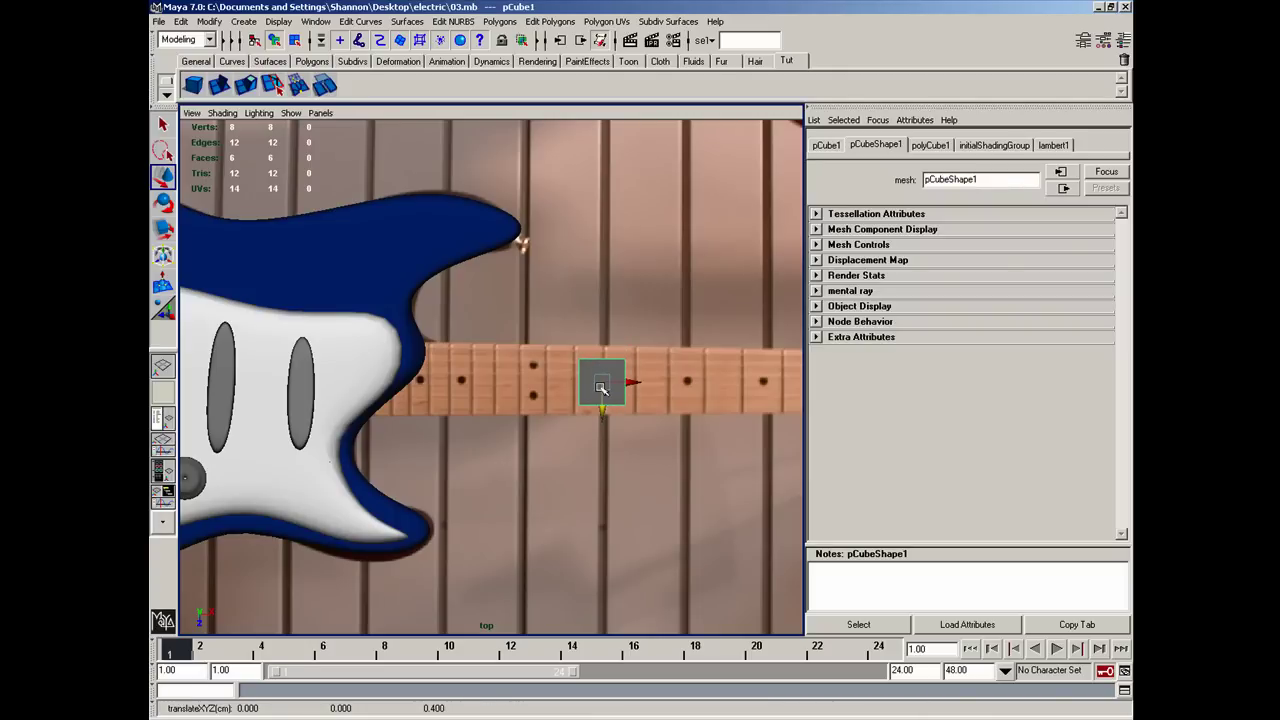
{"action": "key", "text": "r"}
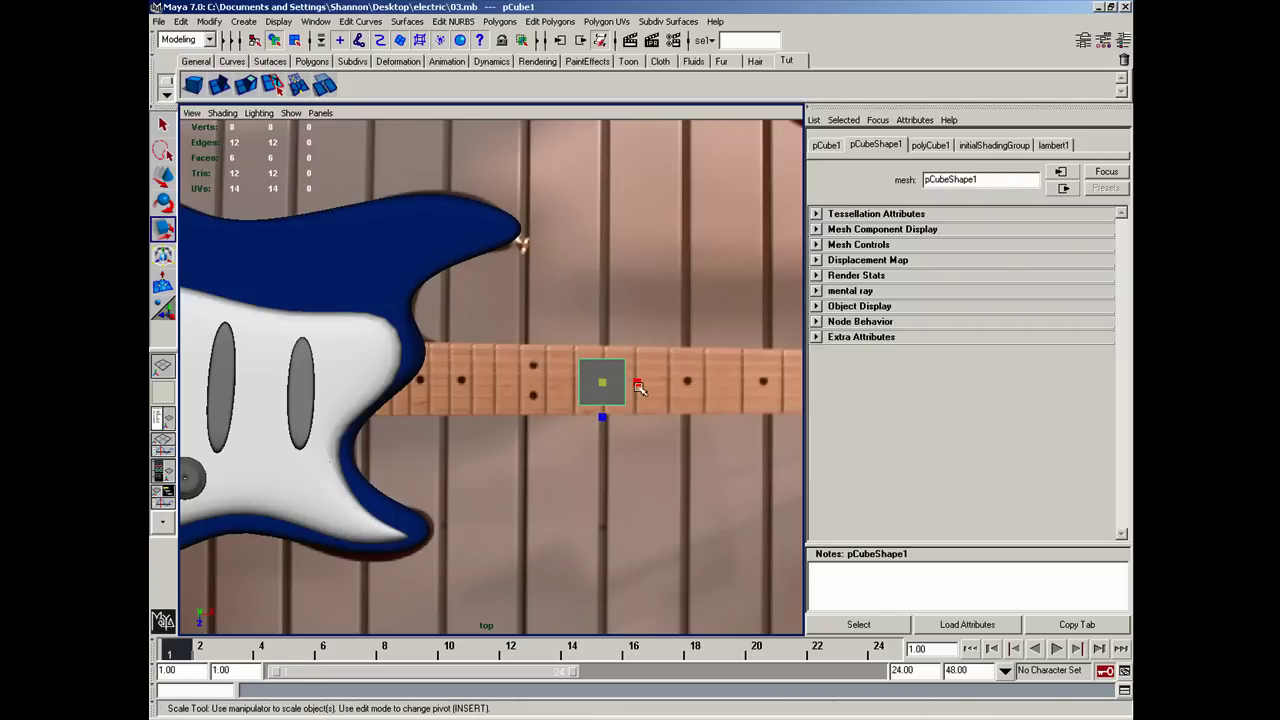
{"action": "left_click_drag", "start_coordinate": [634, 384], "coordinate": [897, 383]}
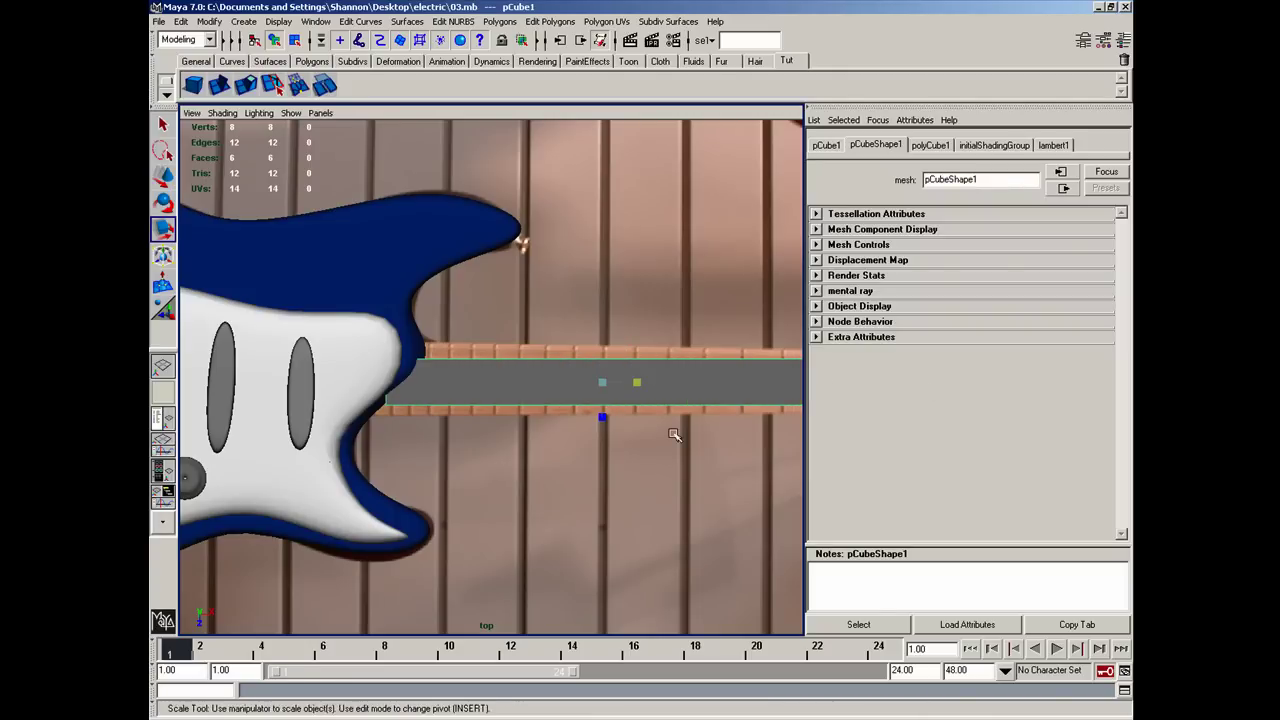
{"action": "mouse_move", "coordinate": [602, 418]}
{"action": "left_mouse_down"}
{"action": "mouse_move", "coordinate": [603, 432]}
{"action": "mouse_move", "coordinate": [603, 409]}
{"action": "left_mouse_up"}
{"action": "key", "text": "w"}
{"action": "key", "text": "r"}
{"action": "key", "text": "w"}
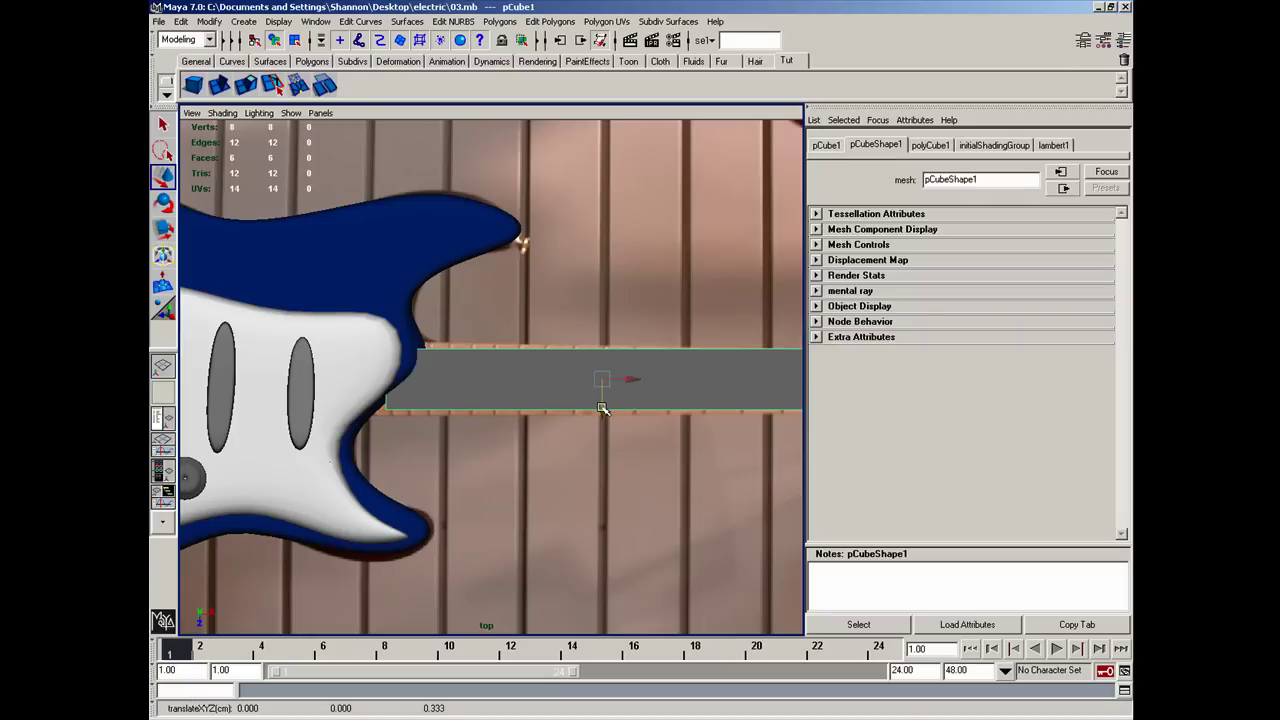
Switch to perspective view and raise the neck bar above the reference photo.
{"action": "key", "text": "r"}
{"action": "key", "text": "space"}
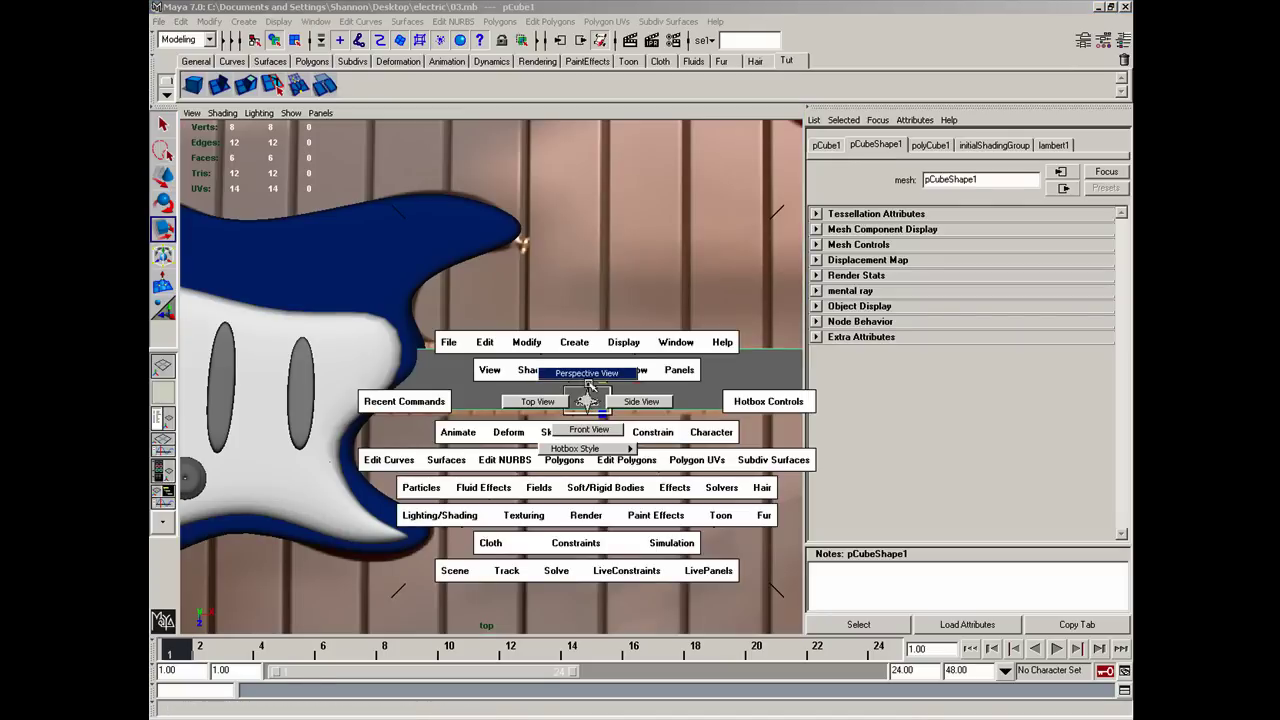
{"action": "mouse_move", "coordinate": [590, 384]}
{"action": "left_mouse_down"}
{"action": "mouse_move", "coordinate": [590, 350]}
{"action": "mouse_move", "coordinate": [556, 348]}
{"action": "mouse_move", "coordinate": [554, 405]}
{"action": "mouse_move", "coordinate": [557, 374]}
{"action": "left_mouse_up"}
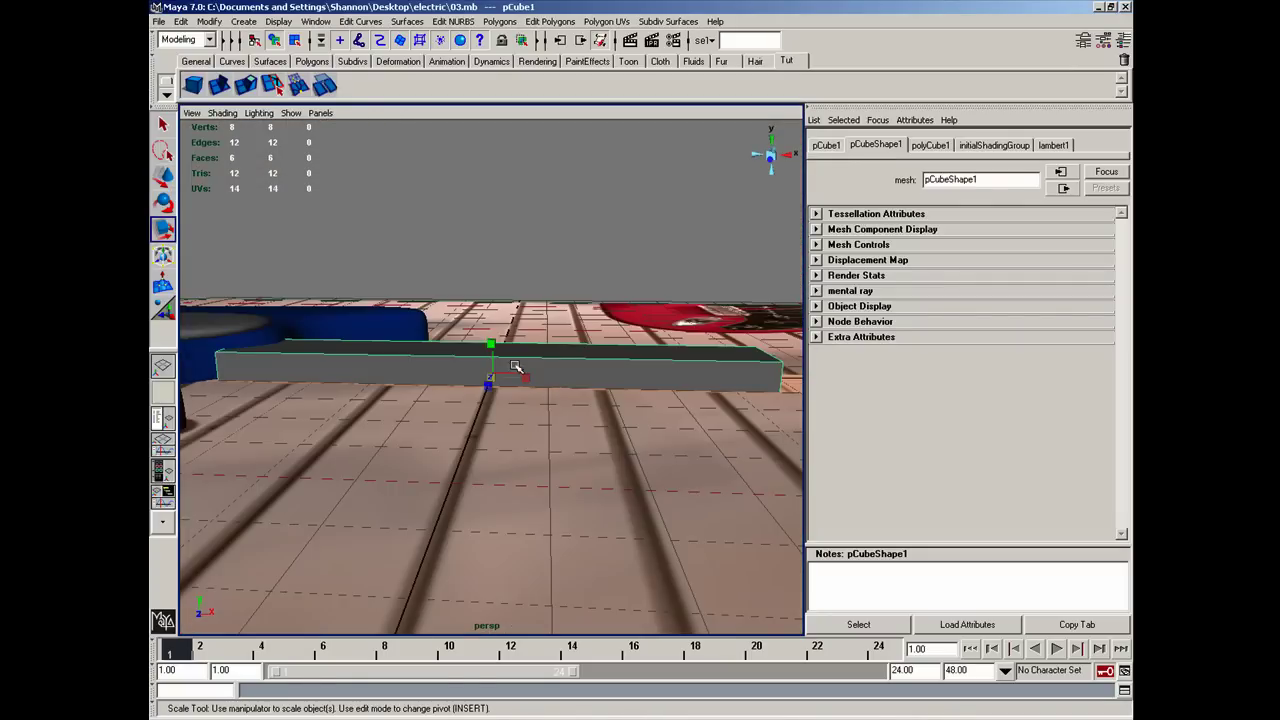
{"action": "mouse_move", "coordinate": [509, 361]}
{"action": "middle_mouse_down", "text": "alt"}
{"action": "mouse_move", "coordinate": [491, 366]}
{"action": "mouse_move", "coordinate": [494, 332]}
{"action": "middle_mouse_up", "text": "alt"}
{"action": "mouse_move", "coordinate": [494, 332]}
{"action": "left_mouse_down", "text": "alt"}
{"action": "mouse_move", "coordinate": [491, 366]}
{"action": "mouse_move", "coordinate": [491, 331]}
{"action": "mouse_move", "coordinate": [437, 354]}
{"action": "mouse_move", "coordinate": [616, 371]}
{"action": "left_mouse_up", "text": "alt"}
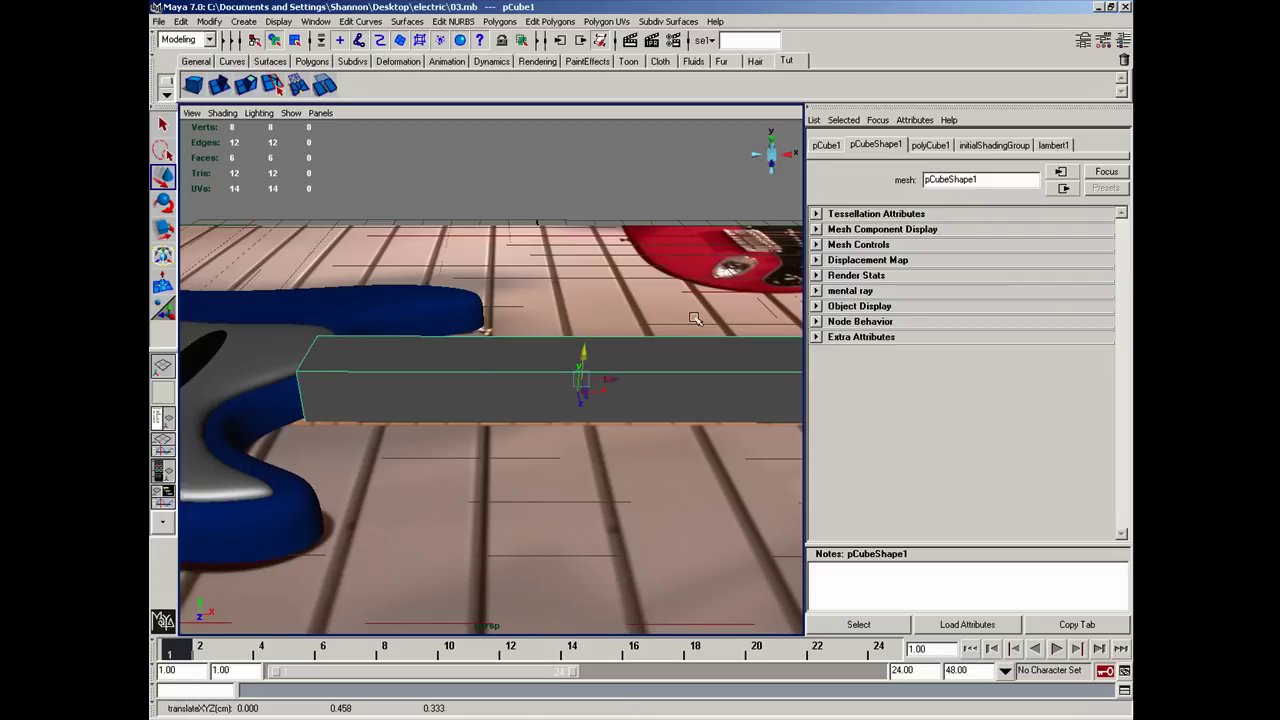
Slide the neck bar left until it meets the blue guitar body.
{"action": "mouse_move", "coordinate": [611, 362]}
{"action": "middle_mouse_down", "text": "alt"}
{"action": "mouse_move", "coordinate": [250, 387]}
{"action": "mouse_move", "coordinate": [855, 413]}
{"action": "middle_mouse_up", "text": "alt"}
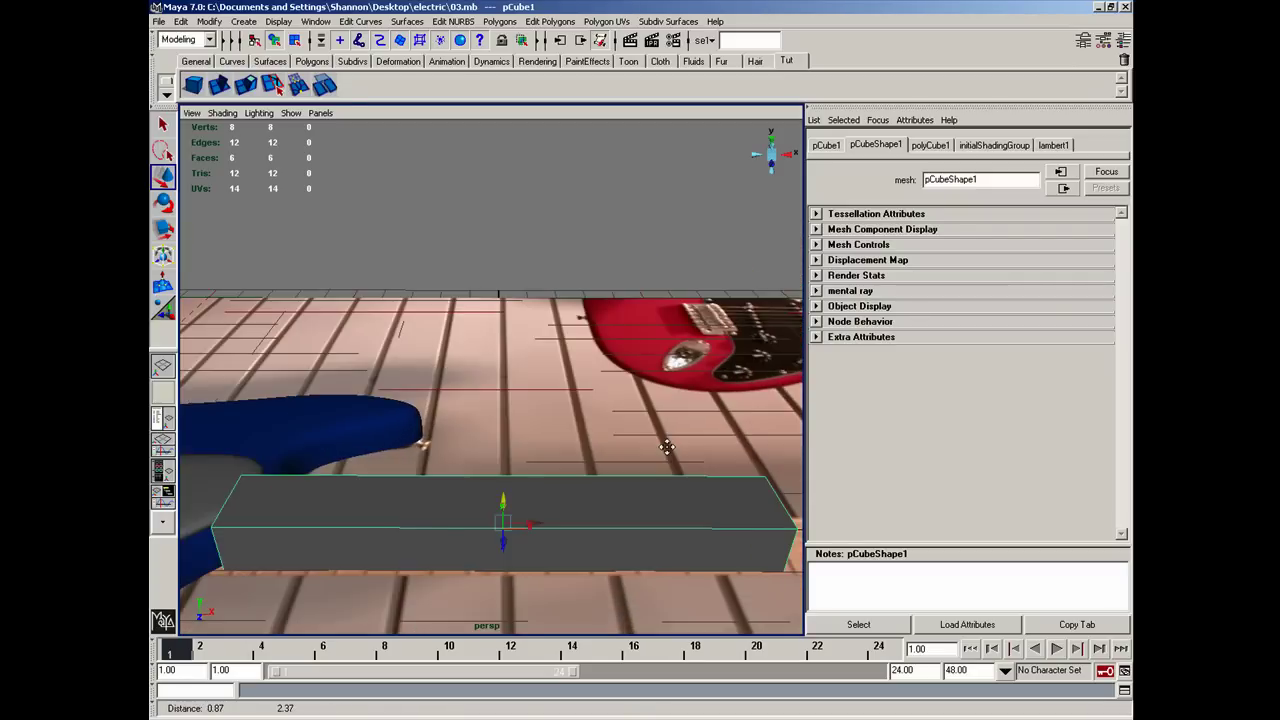
{"action": "mouse_move", "coordinate": [764, 471]}
{"action": "left_mouse_down"}
{"action": "mouse_move", "coordinate": [731, 474]}
{"action": "mouse_move", "coordinate": [633, 400]}
{"action": "mouse_move", "coordinate": [676, 454]}
{"action": "left_mouse_up"}
{"action": "key", "text": "r"}
{"action": "key", "text": "w"}
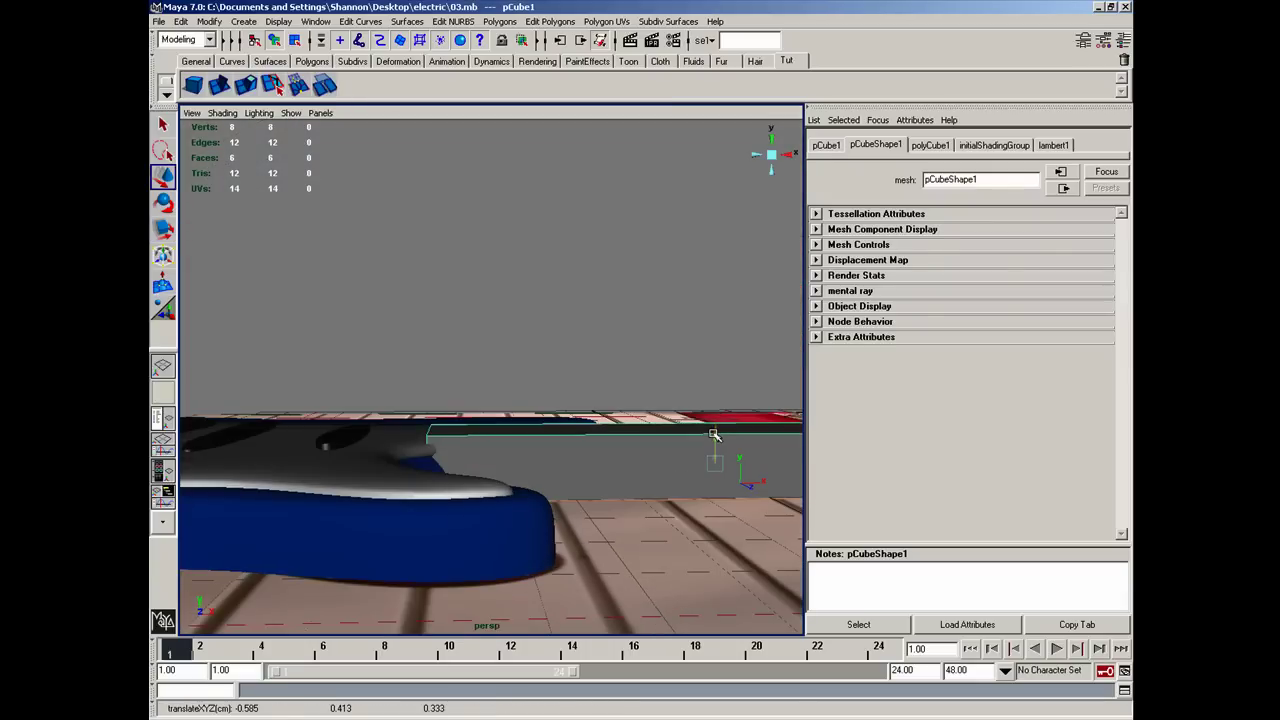
{"action": "mouse_move", "coordinate": [677, 448]}
{"action": "left_mouse_down", "text": "alt"}
{"action": "mouse_move", "coordinate": [651, 423]}
{"action": "mouse_move", "coordinate": [607, 412]}
{"action": "mouse_move", "coordinate": [714, 500]}
{"action": "mouse_move", "coordinate": [771, 494]}
{"action": "left_mouse_up", "text": "alt"}
Set polyCube1 subdivisions to Width 3, Height 2 and Depth 1 in the Channel Box.
{"action": "right_click_drag", "start_coordinate": [695, 419], "coordinate": [637, 440], "text": "alt"}
{"action": "key", "text": "ctrl+a"}
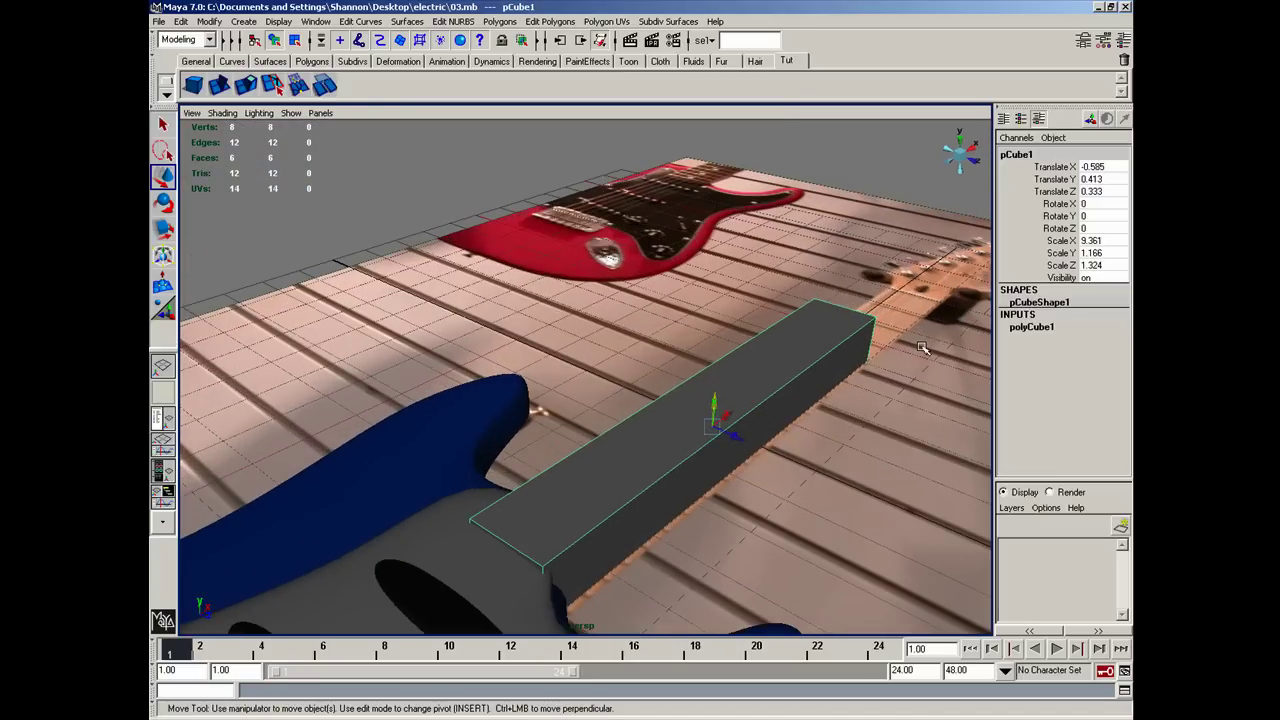
{"action": "left_click", "coordinate": [1093, 376]}
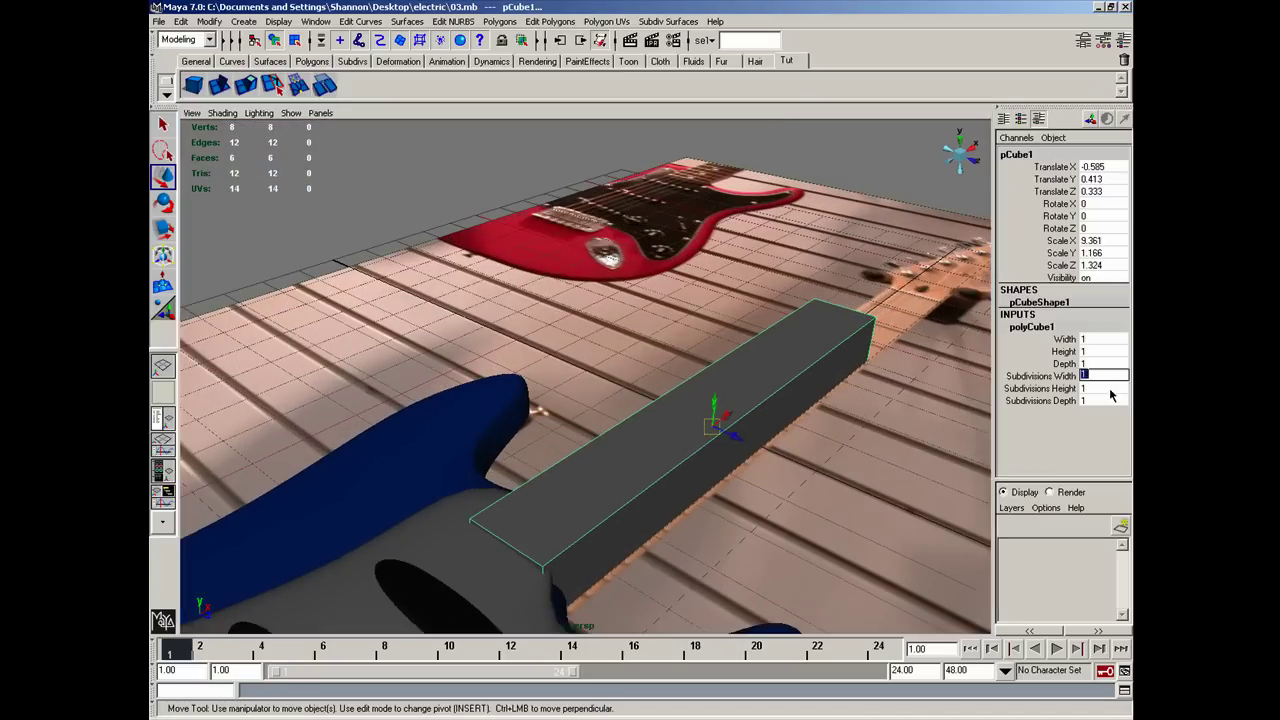
{"action": "type", "text": "3"}
{"action": "left_click", "coordinate": [1112, 388]}
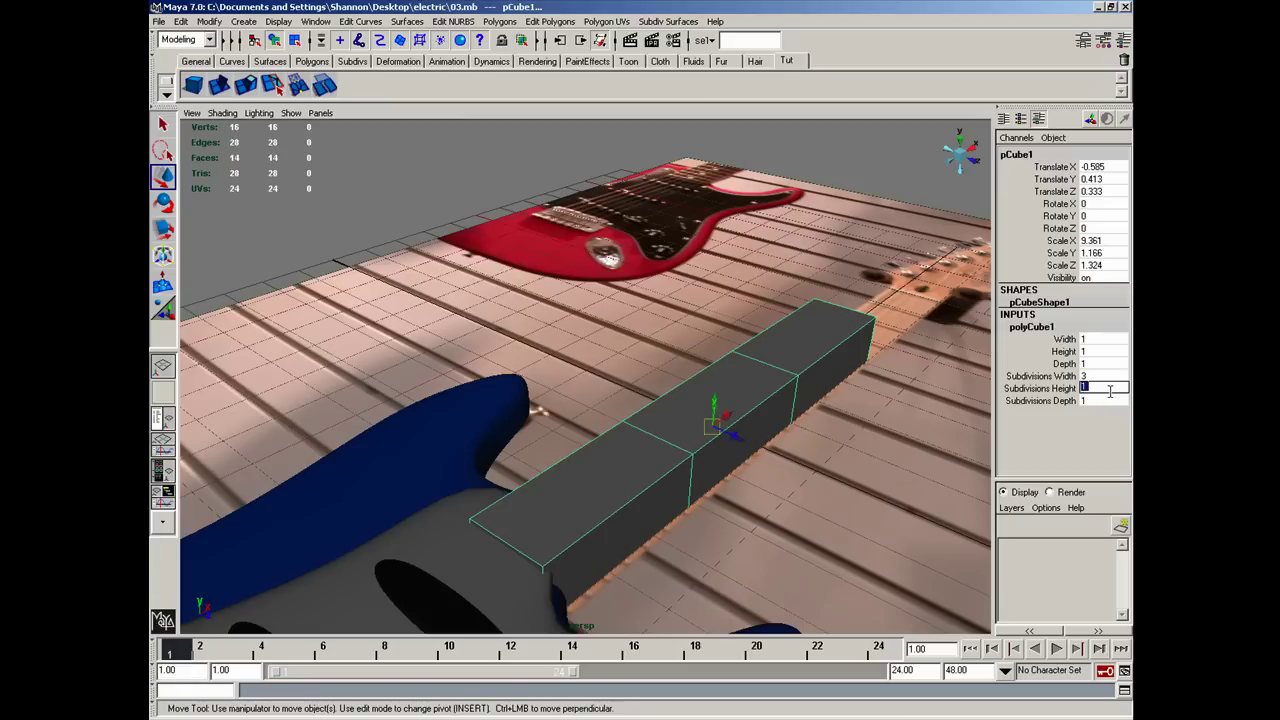
{"action": "type", "text": "2"}
{"action": "key", "text": "Tab"}
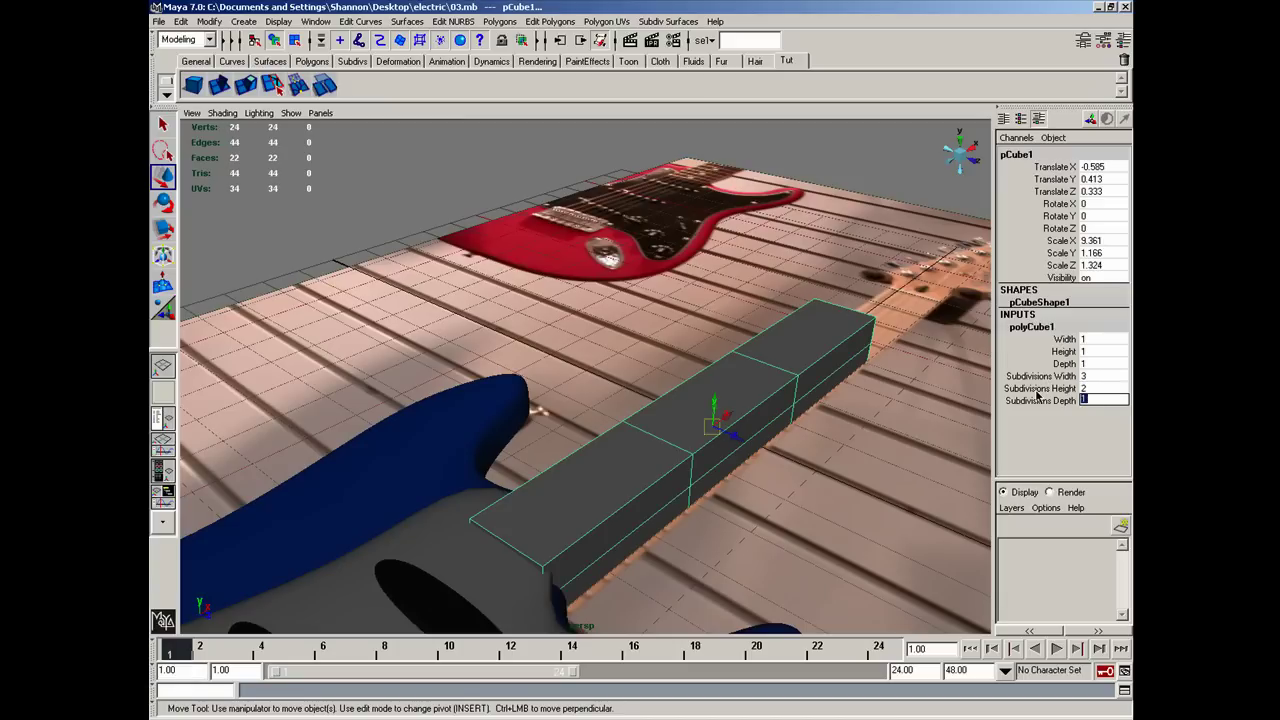
{"action": "type", "text": "3"}
{"action": "key", "text": "Return"}
{"action": "key", "text": "Return"}
{"action": "type", "text": "2"}
{"action": "key", "text": "Return"}
{"action": "type", "text": "1"}
{"action": "key", "text": "Return"}
{"action": "right_click_drag", "start_coordinate": [655, 455], "coordinate": [633, 484]}
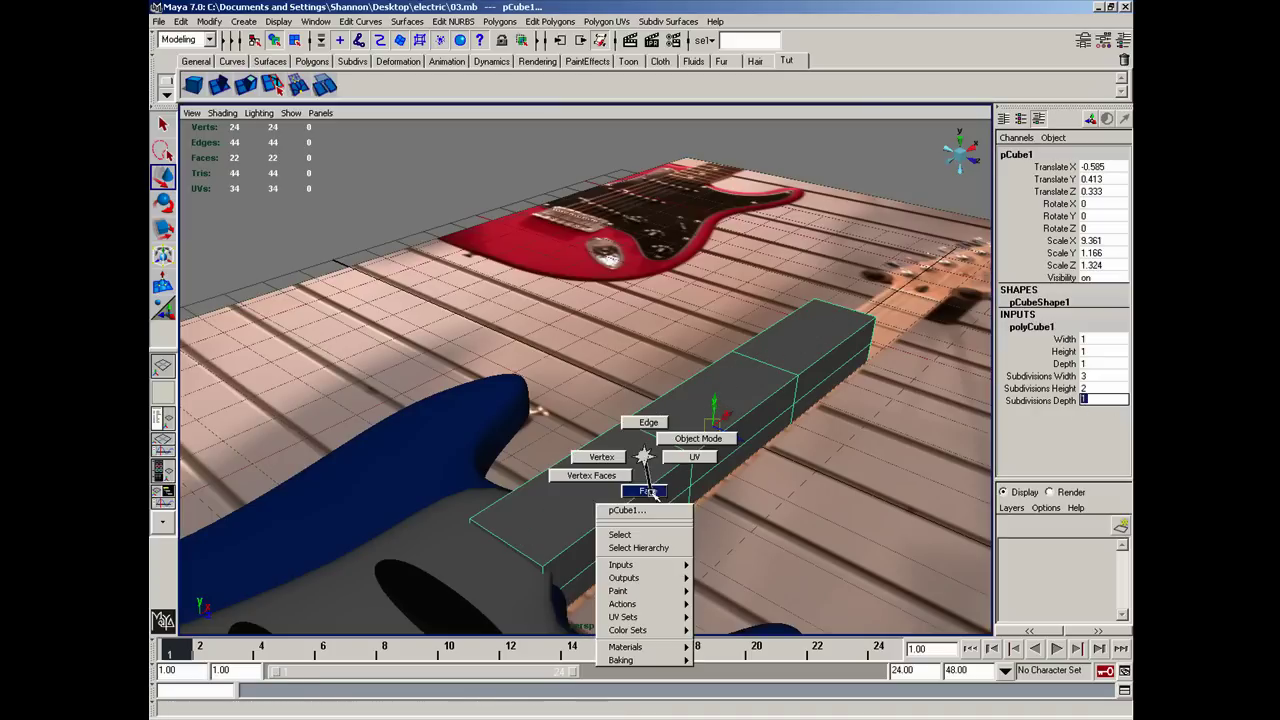
Select three top faces and three underside faces of the neck box.
{"action": "left_click", "coordinate": [633, 484]}
{"action": "left_click", "coordinate": [734, 400], "text": "shift"}
{"action": "left_click", "coordinate": [810, 340], "text": "shift"}
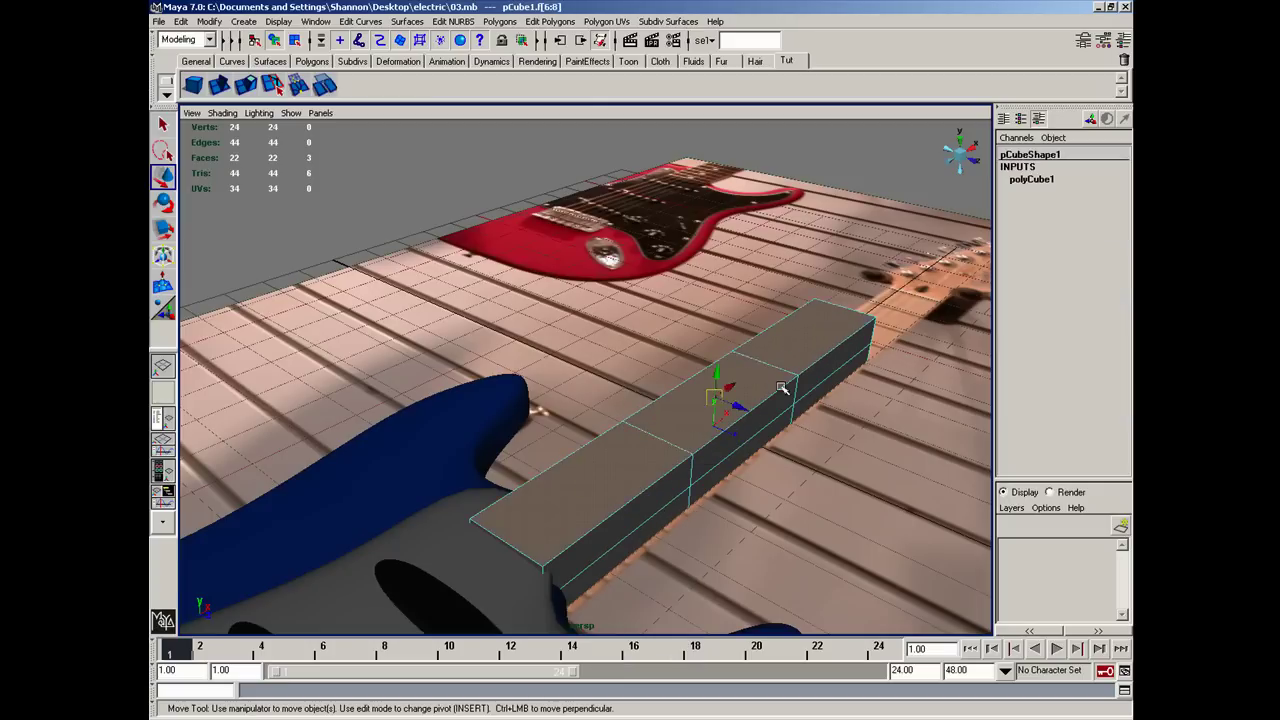
{"action": "mouse_move", "coordinate": [780, 360]}
{"action": "left_mouse_down", "text": "alt"}
{"action": "mouse_move", "coordinate": [714, 342]}
{"action": "mouse_move", "coordinate": [569, 466]}
{"action": "left_mouse_up", "text": "alt"}
{"action": "left_click", "coordinate": [569, 466], "text": "shift"}
{"action": "left_click", "coordinate": [783, 497], "text": "shift"}
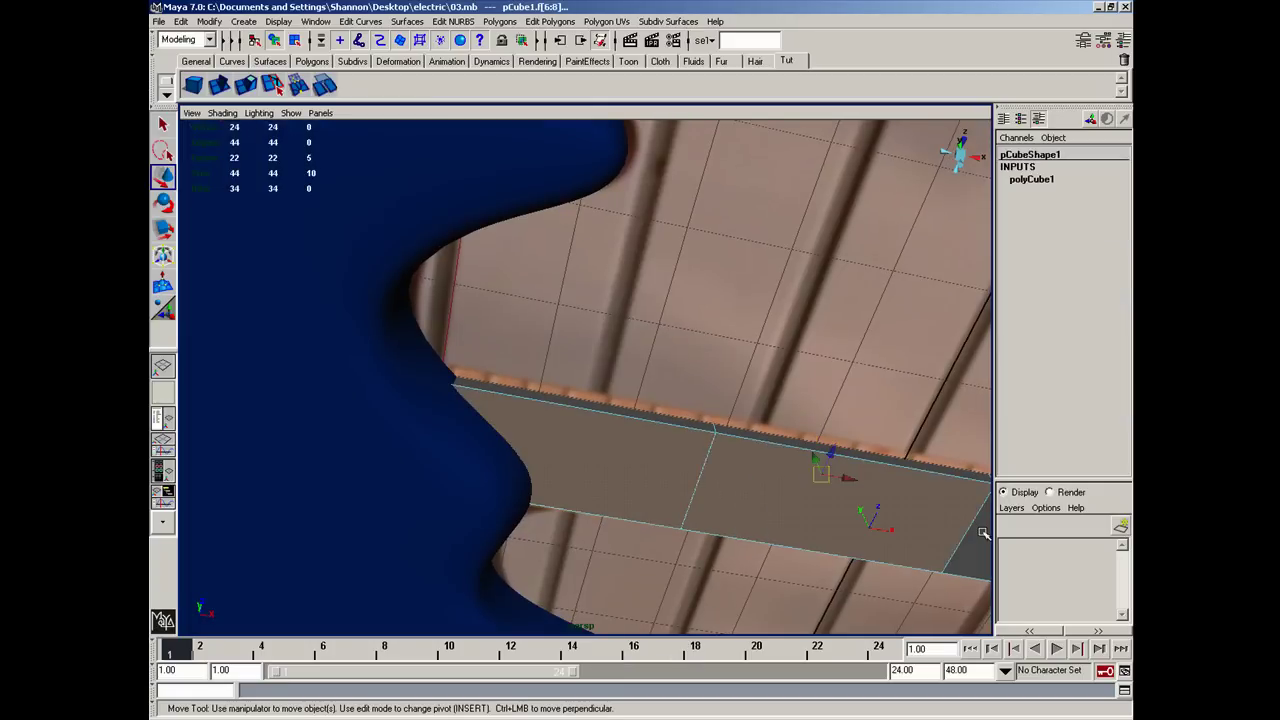
{"action": "left_click", "coordinate": [980, 530], "text": "shift"}
{"action": "left_click_drag", "start_coordinate": [703, 404], "coordinate": [323, 163], "text": "alt"}
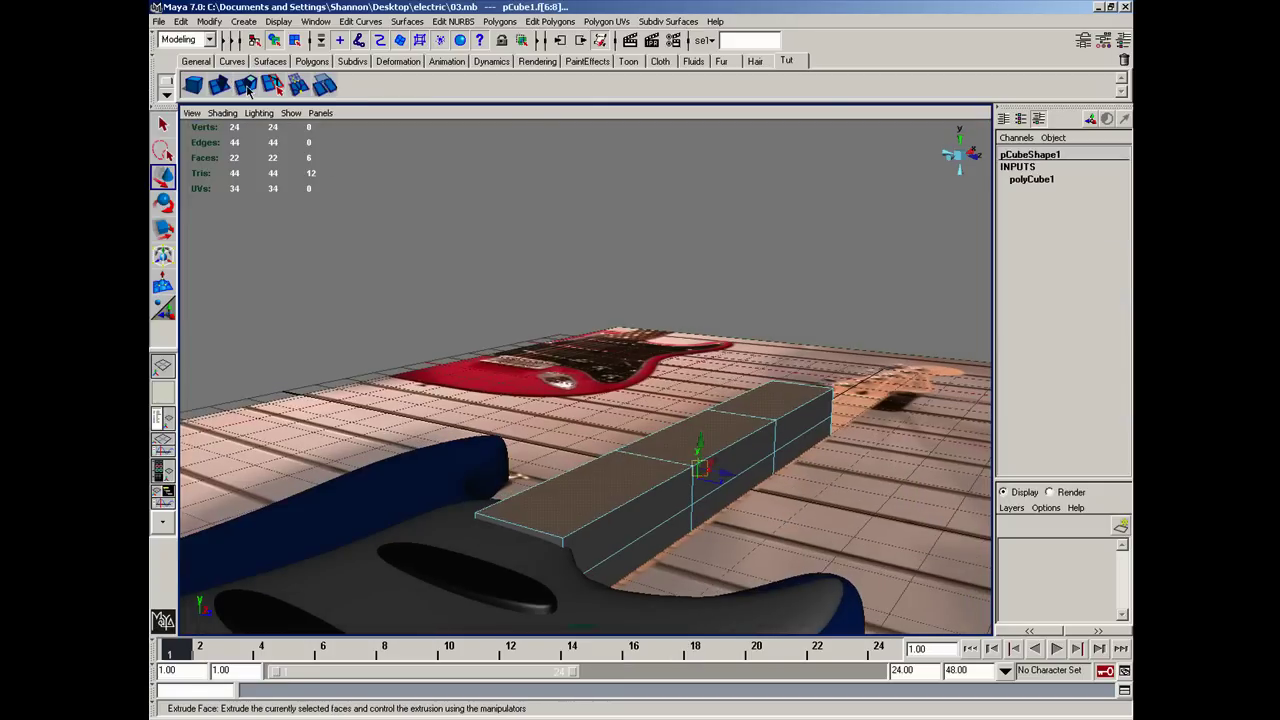
Extrude the six faces slightly outward, undo the scale tests, and return to object mode.
{"action": "right_click_drag", "start_coordinate": [420, 280], "coordinate": [469, 324], "text": "shift"}
{"action": "left_click_drag", "start_coordinate": [594, 458], "coordinate": [597, 466]}
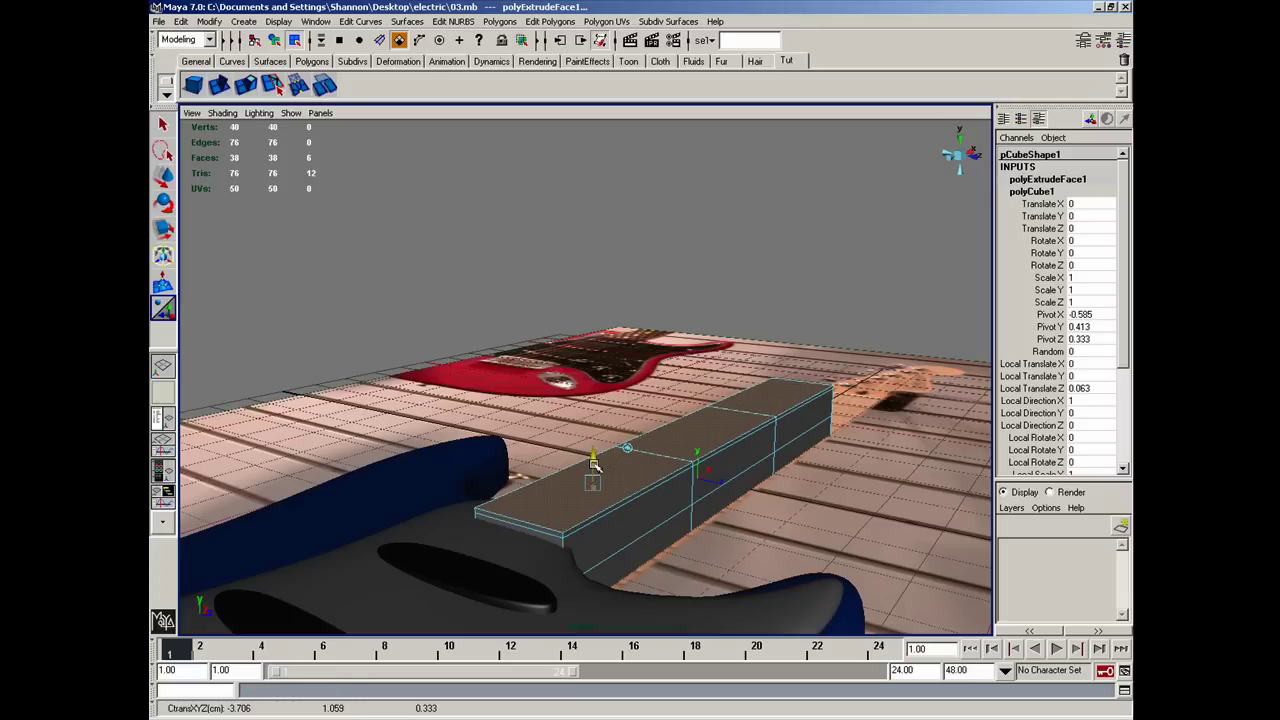
{"action": "left_click", "coordinate": [593, 481]}
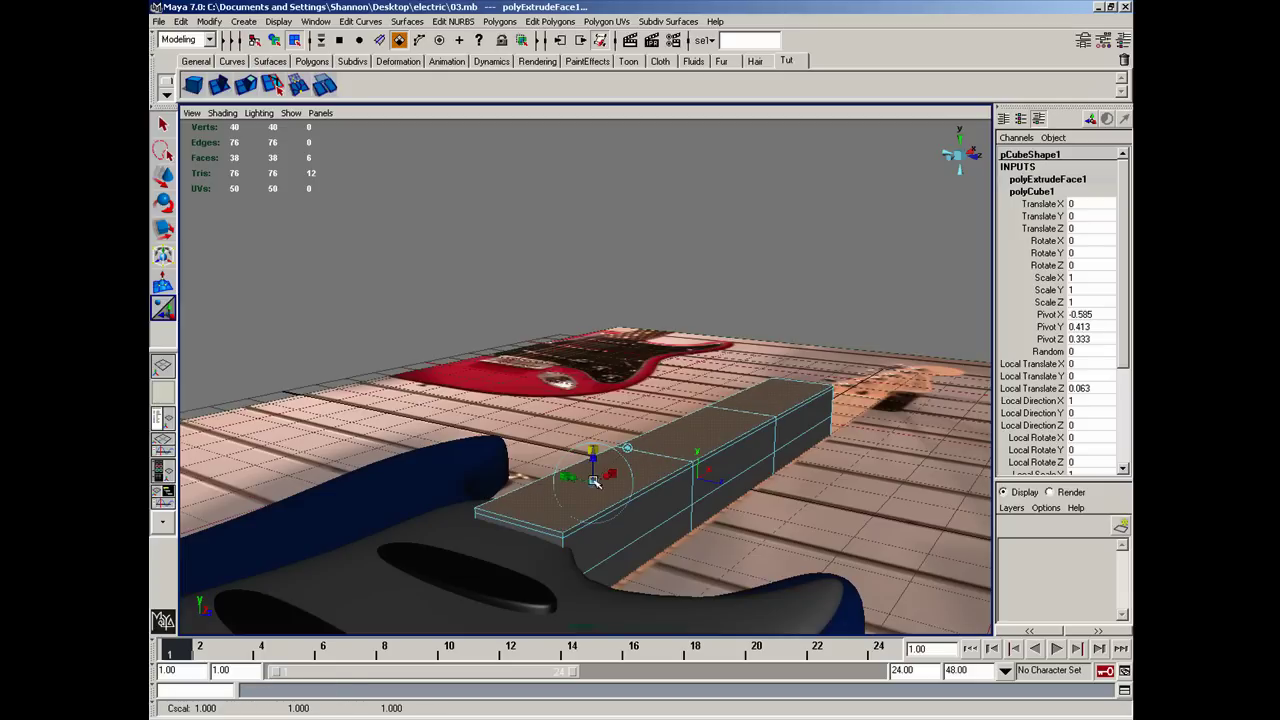
{"action": "left_click_drag", "start_coordinate": [595, 486], "coordinate": [571, 478]}
{"action": "key", "text": "ctrl+z"}
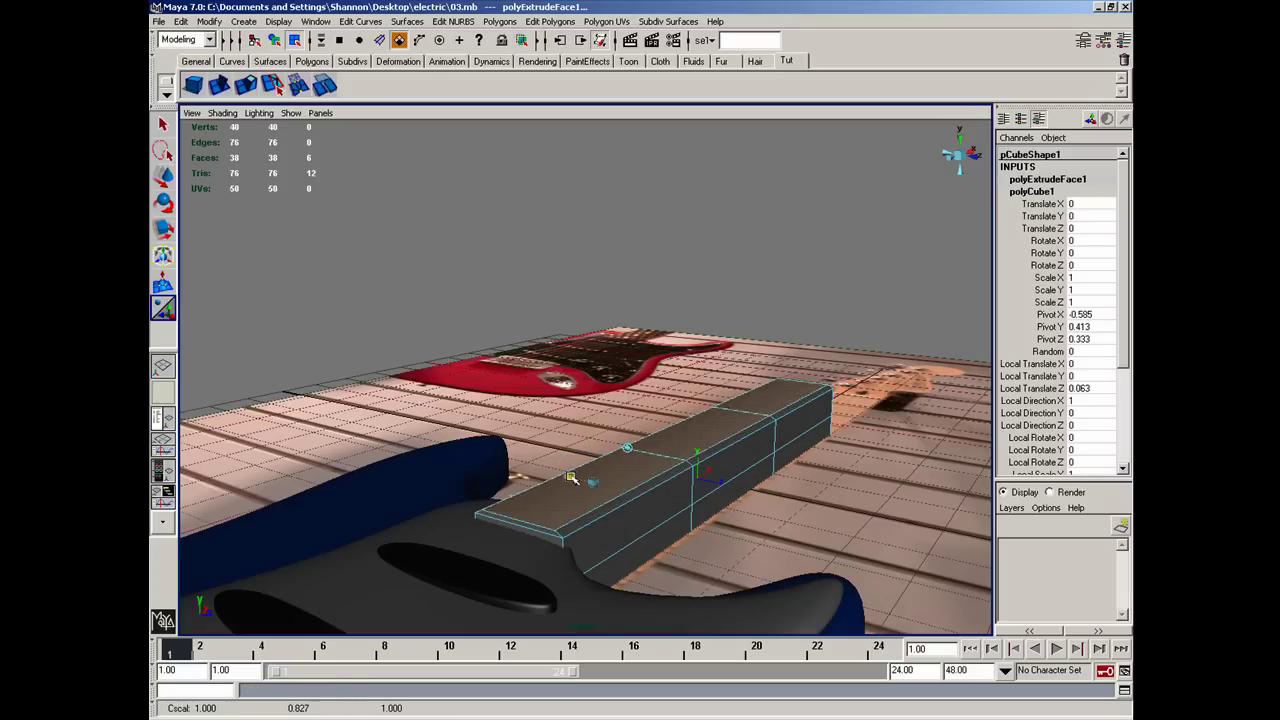
{"action": "left_click", "coordinate": [593, 482]}
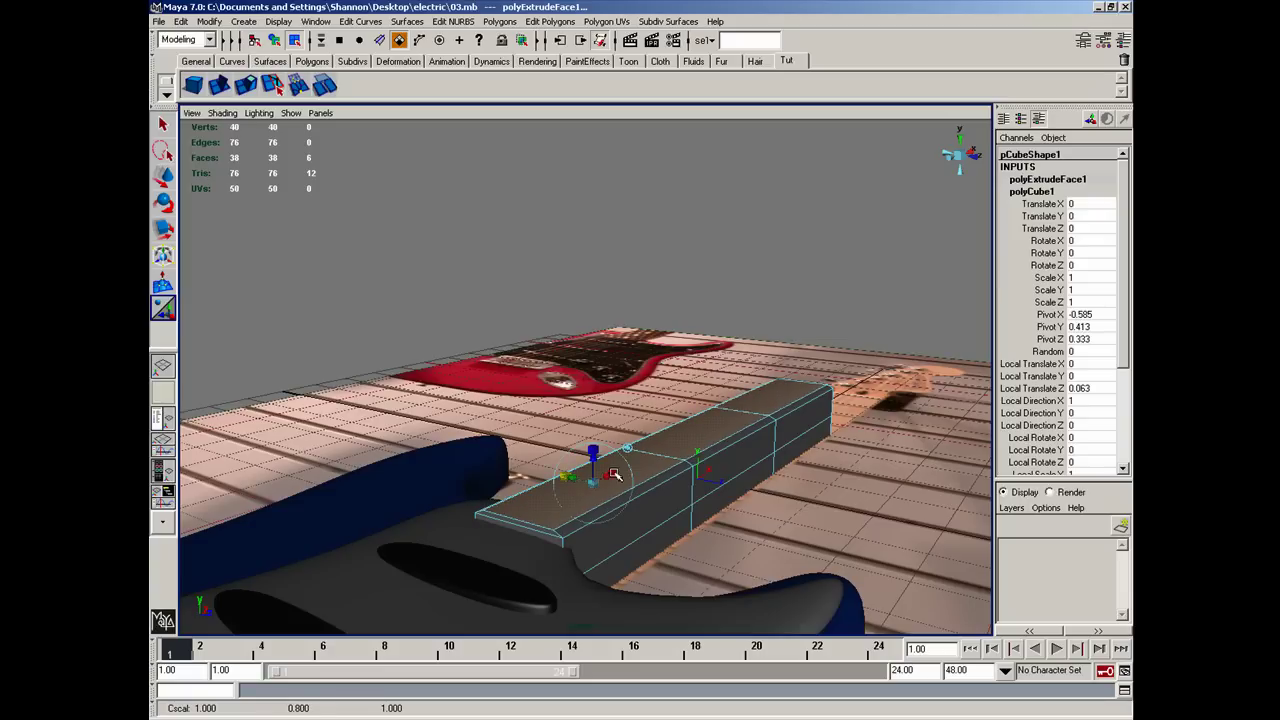
{"action": "left_click_drag", "start_coordinate": [617, 475], "coordinate": [652, 479]}
{"action": "key", "text": "z"}
{"action": "key", "text": "F8"}
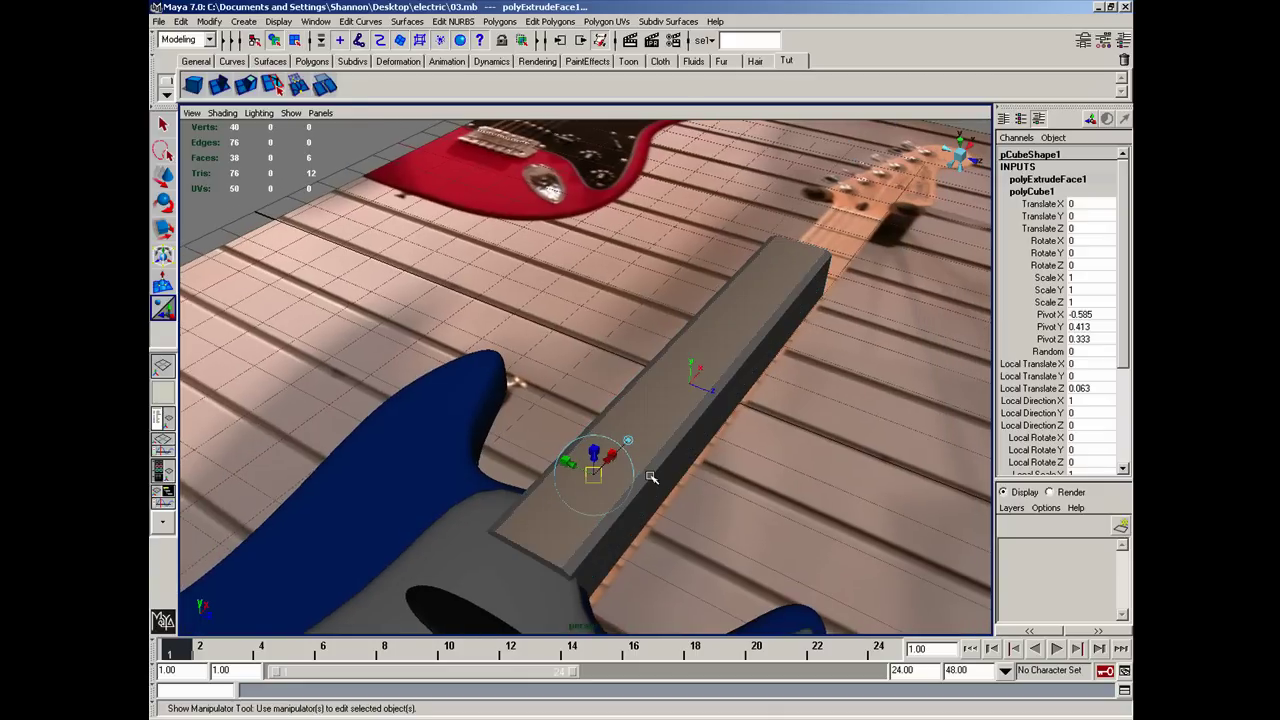
{"action": "left_click", "coordinate": [688, 414]}
Show the selected subdivision neck with fine smoothness (3) and orbit around it.
{"action": "left_click", "coordinate": [846, 397]}
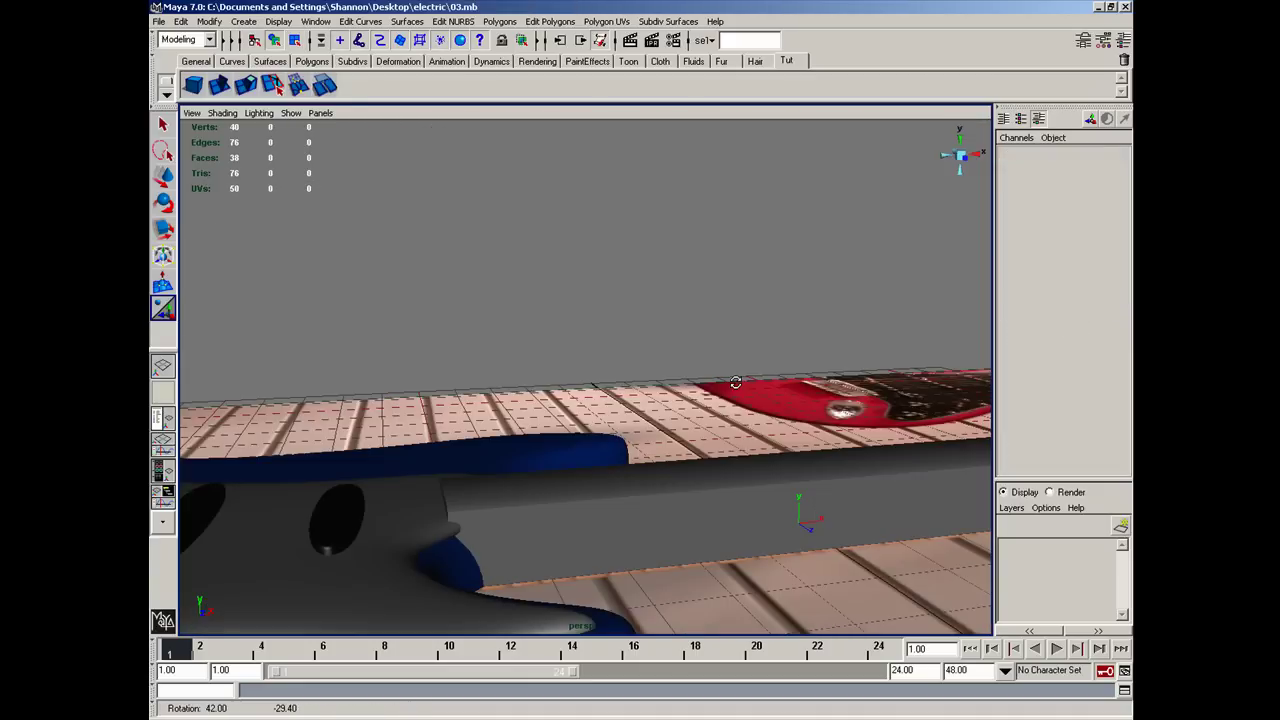
{"action": "mouse_move", "coordinate": [846, 397]}
{"action": "left_mouse_down", "text": "alt"}
{"action": "mouse_move", "coordinate": [617, 453]}
{"action": "mouse_move", "coordinate": [668, 401]}
{"action": "mouse_move", "coordinate": [551, 403]}
{"action": "left_mouse_up", "text": "alt"}
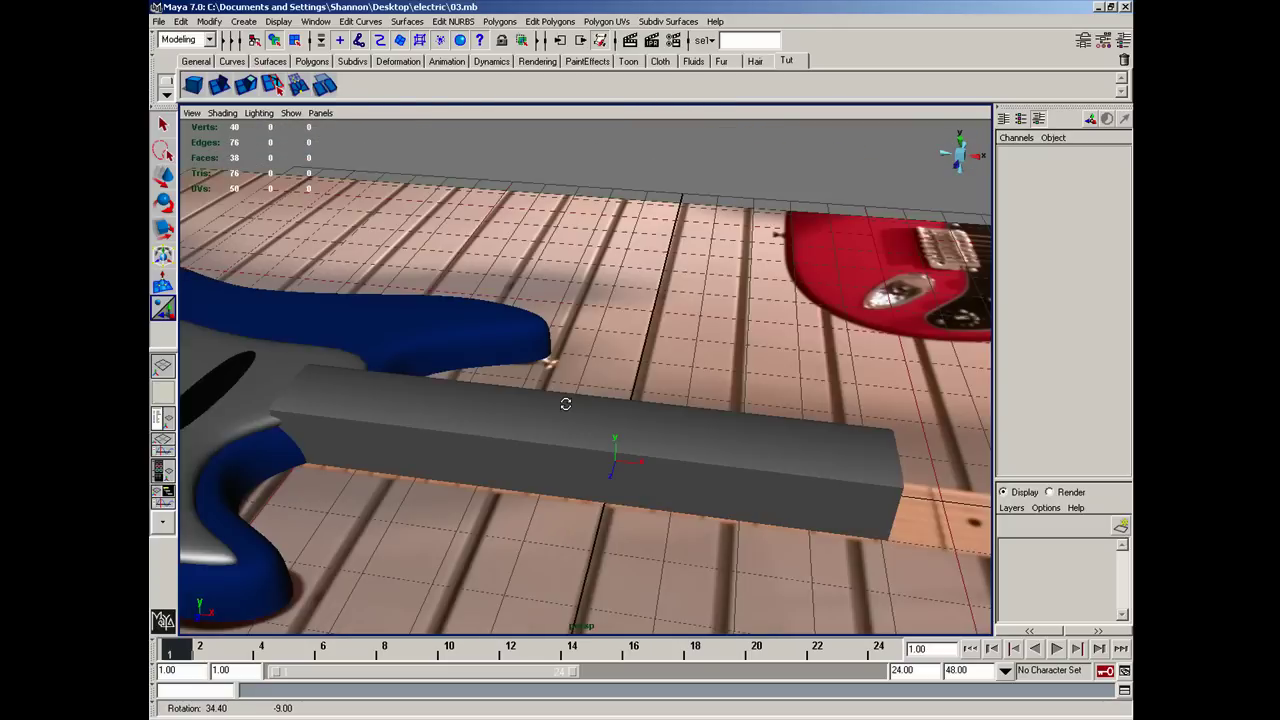
{"action": "left_click", "coordinate": [488, 423]}
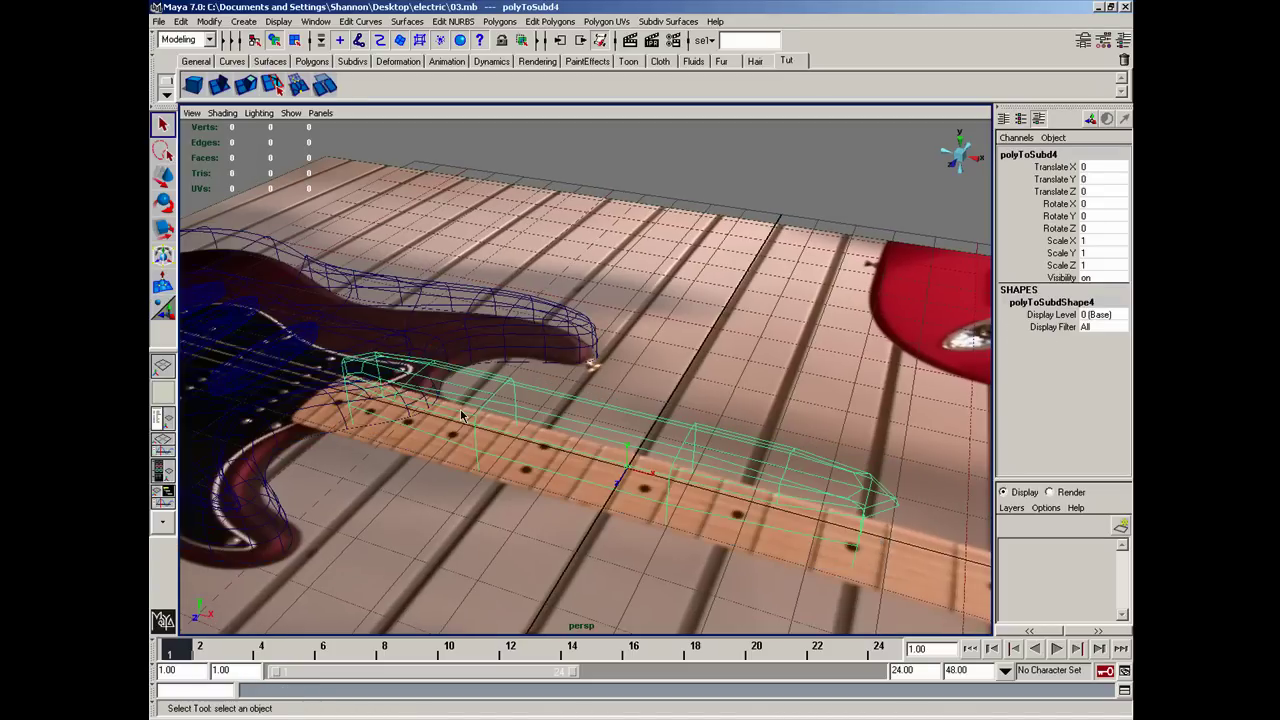
{"action": "key", "text": "3"}
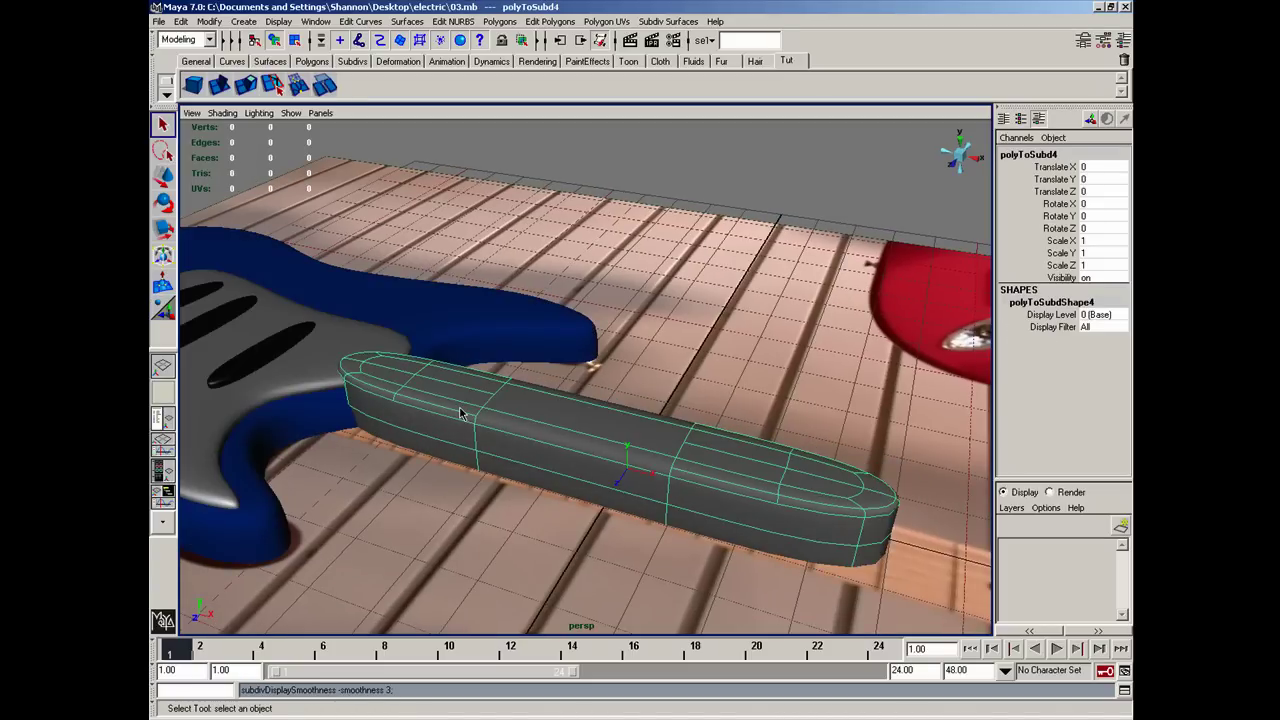
{"action": "mouse_move", "coordinate": [545, 422]}
{"action": "left_mouse_down", "text": "alt"}
{"action": "mouse_move", "coordinate": [597, 426]}
{"action": "mouse_move", "coordinate": [560, 399]}
{"action": "mouse_move", "coordinate": [366, 500]}
{"action": "left_mouse_up", "text": "alt"}
{"action": "right_click_drag", "start_coordinate": [366, 500], "coordinate": [359, 456]}
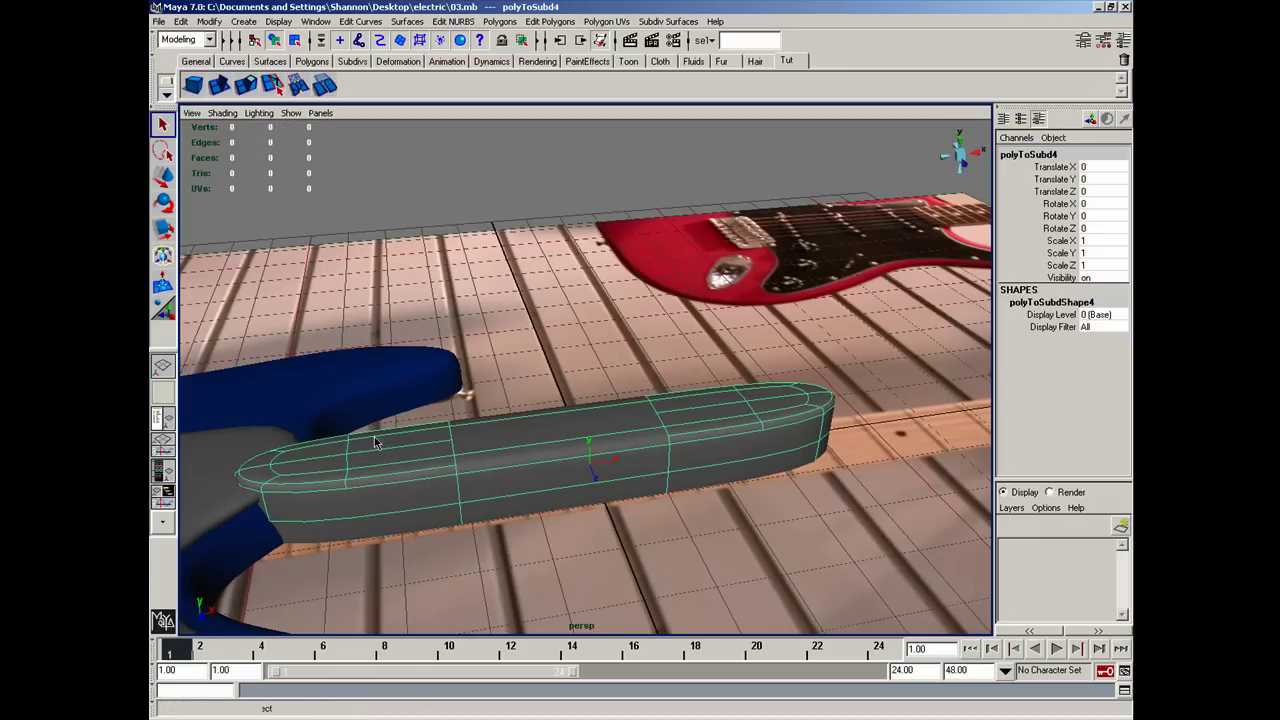
{"action": "mouse_move", "coordinate": [359, 456]}
{"action": "left_mouse_down", "text": "alt"}
{"action": "mouse_move", "coordinate": [334, 437]}
{"action": "mouse_move", "coordinate": [397, 429]}
{"action": "mouse_move", "coordinate": [390, 447]}
{"action": "mouse_move", "coordinate": [392, 431]}
{"action": "mouse_move", "coordinate": [281, 423]}
{"action": "mouse_move", "coordinate": [332, 618]}
{"action": "mouse_move", "coordinate": [357, 594]}
{"action": "mouse_move", "coordinate": [341, 621]}
{"action": "mouse_move", "coordinate": [340, 605]}
{"action": "left_mouse_up", "text": "alt"}
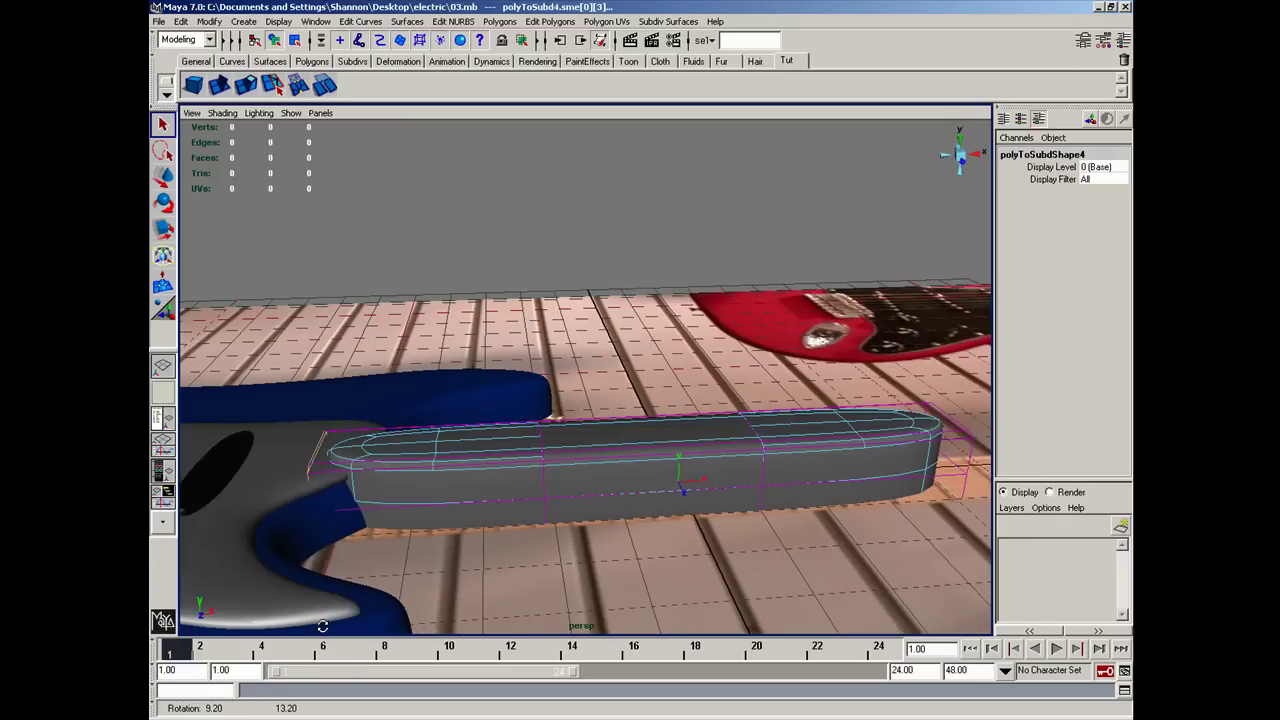
Test Partial Crease and Full Crease on the neck's end, undoing both.
{"action": "left_click", "coordinate": [668, 21]}
{"action": "left_click", "coordinate": [699, 77]}
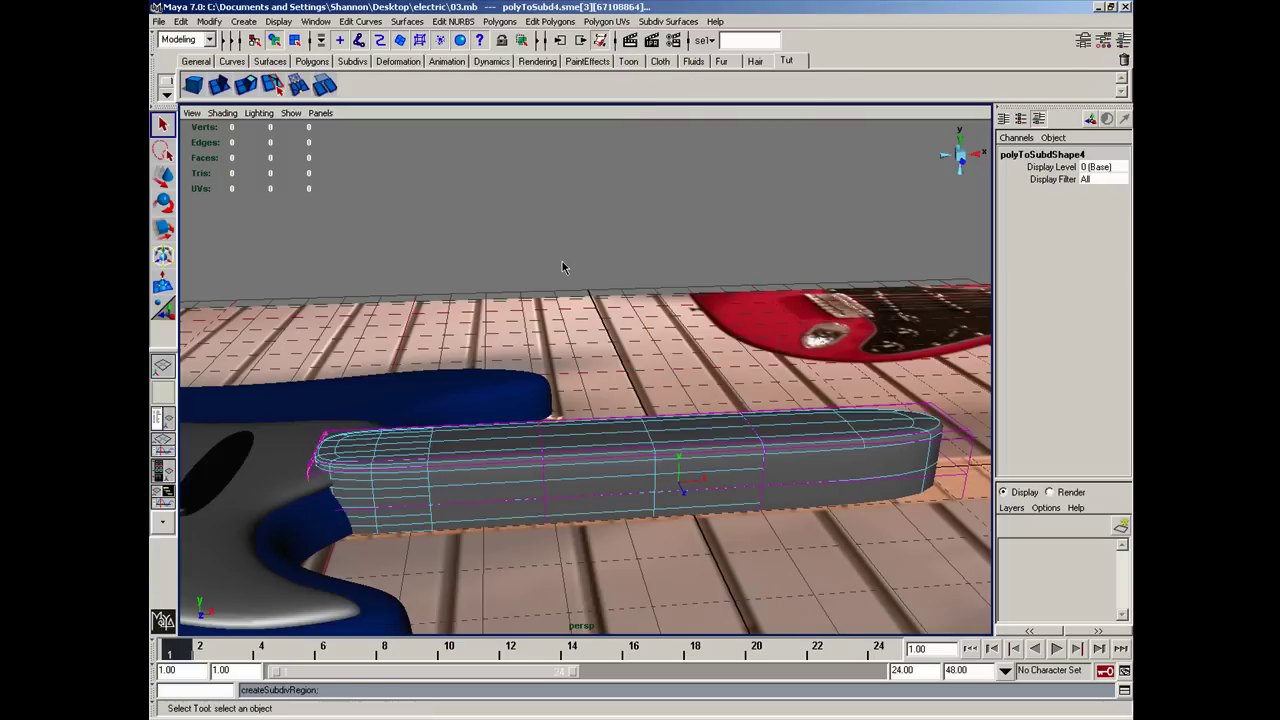
{"action": "mouse_move", "coordinate": [562, 261]}
{"action": "left_mouse_down", "text": "alt"}
{"action": "mouse_move", "coordinate": [503, 395]}
{"action": "mouse_move", "coordinate": [318, 527]}
{"action": "left_mouse_up", "text": "alt"}
{"action": "key", "text": "ctrl+z"}
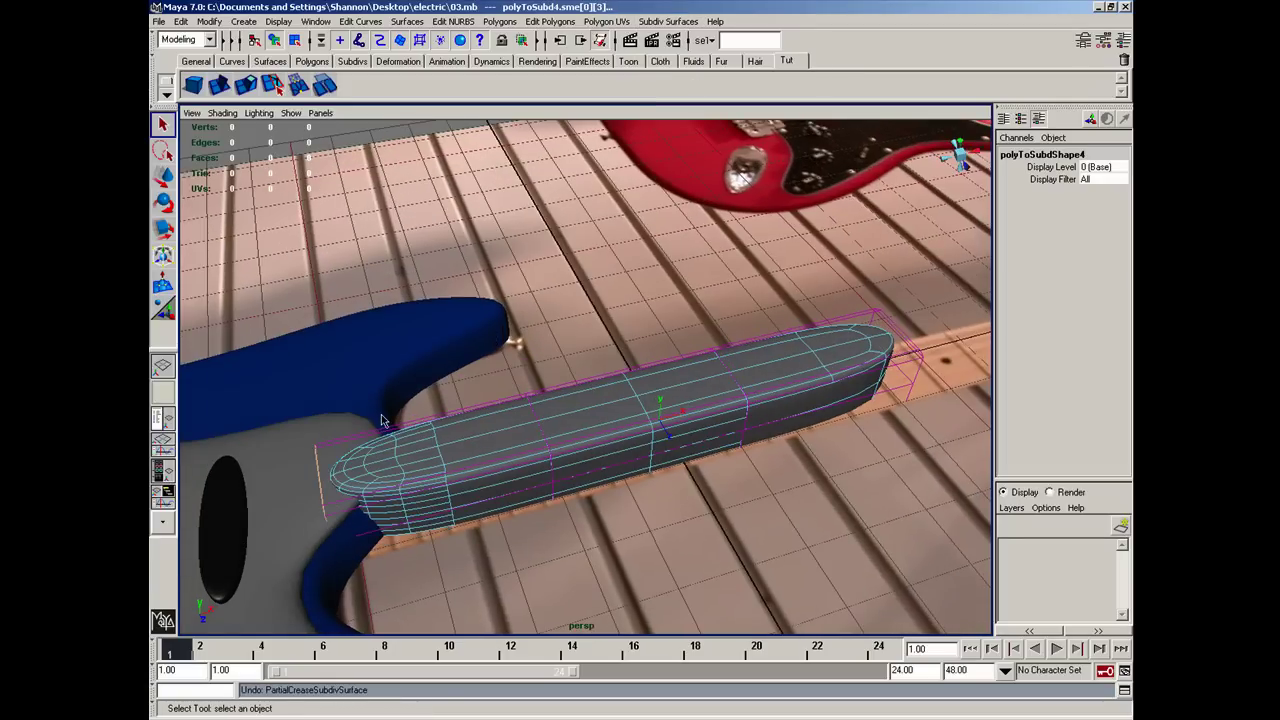
{"action": "left_click", "coordinate": [668, 21]}
{"action": "left_click", "coordinate": [696, 64]}
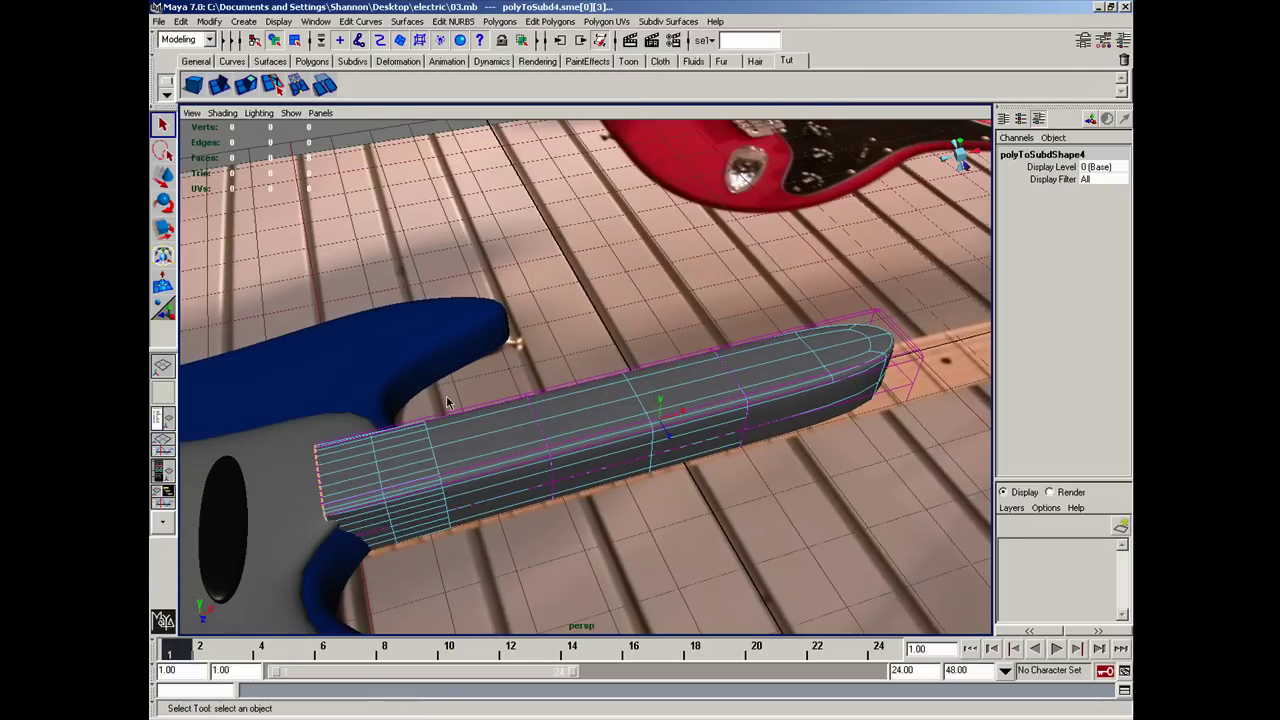
{"action": "mouse_move", "coordinate": [620, 300]}
{"action": "left_mouse_down", "text": "alt"}
{"action": "mouse_move", "coordinate": [418, 477]}
{"action": "mouse_move", "coordinate": [496, 415]}
{"action": "mouse_move", "coordinate": [443, 469]}
{"action": "mouse_move", "coordinate": [417, 429]}
{"action": "mouse_move", "coordinate": [500, 390]}
{"action": "left_mouse_up", "text": "alt"}
{"action": "right_click", "coordinate": [418, 477]}
{"action": "left_click", "coordinate": [474, 459]}
{"action": "left_click", "coordinate": [500, 440]}
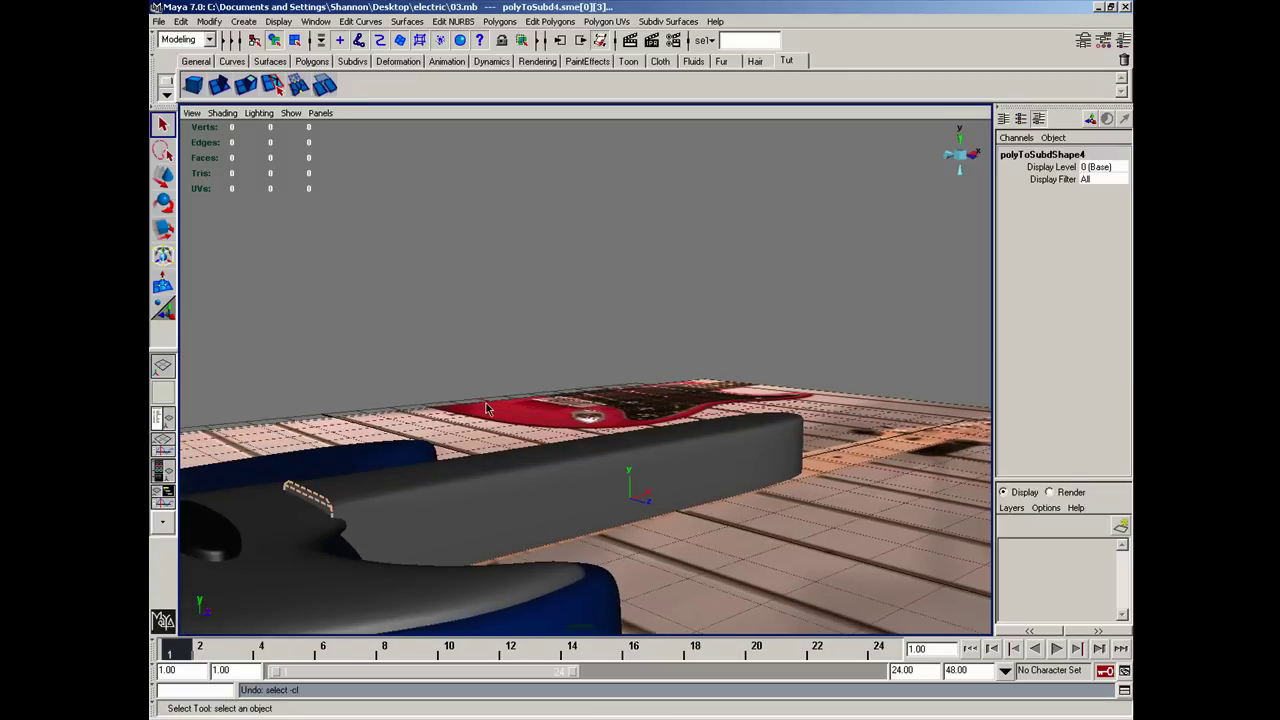
{"action": "key", "text": "ctrl+z"}
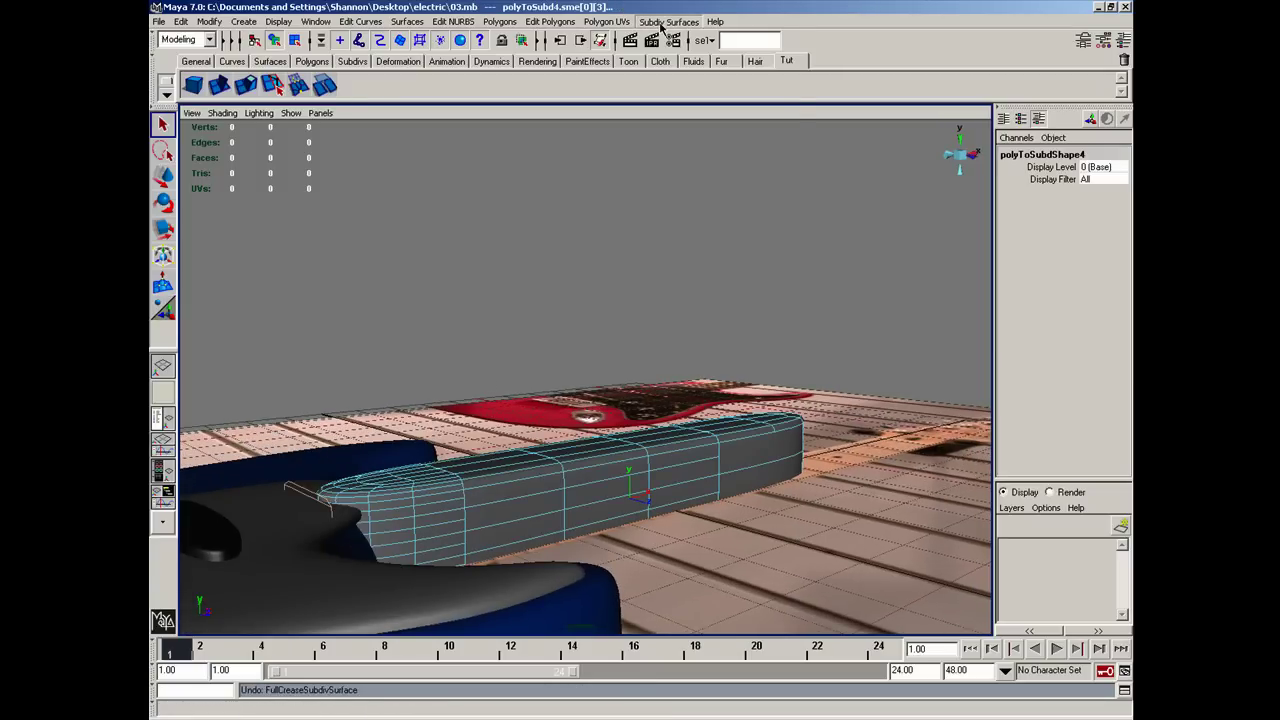
Apply Full Crease Edge/Vertex to the neck's end edges nearest the body.
{"action": "left_click", "coordinate": [668, 21]}
{"action": "left_click", "coordinate": [713, 77]}
{"action": "left_click", "coordinate": [668, 21]}
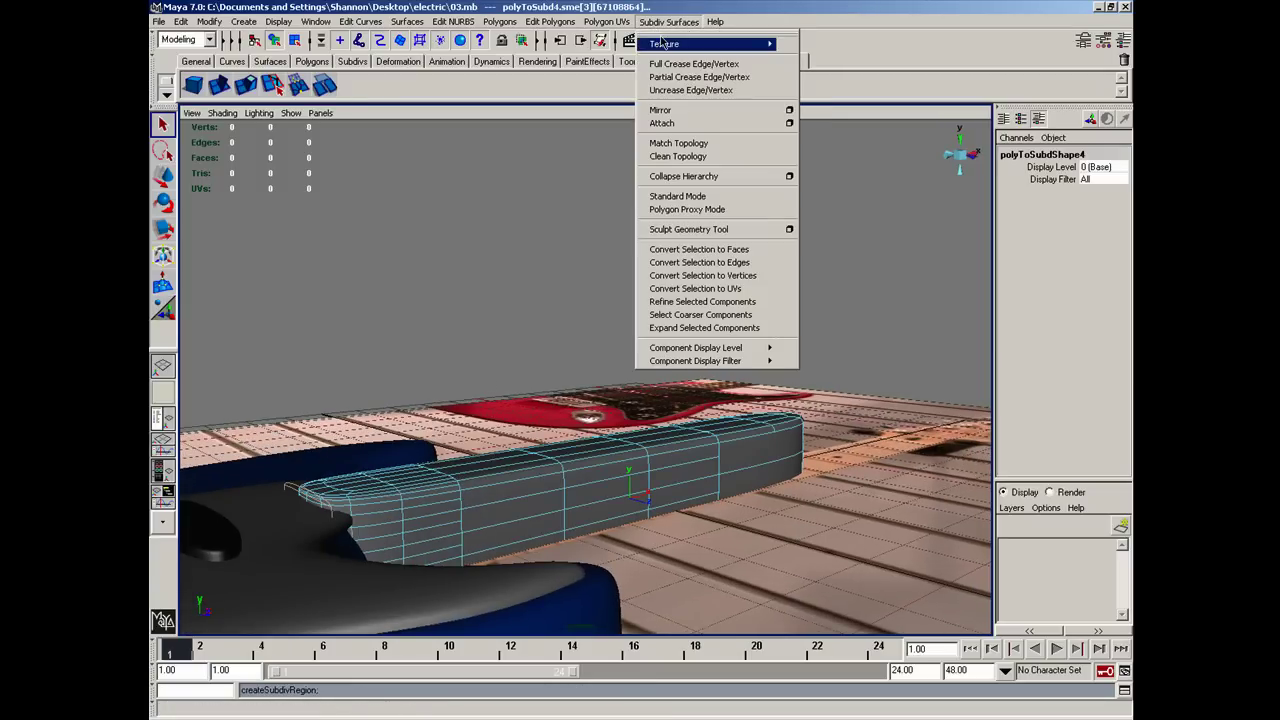
{"action": "left_click", "coordinate": [700, 76]}
{"action": "mouse_move", "coordinate": [509, 326]}
{"action": "left_mouse_down", "text": "alt"}
{"action": "mouse_move", "coordinate": [530, 340]}
{"action": "mouse_move", "coordinate": [535, 382]}
{"action": "mouse_move", "coordinate": [559, 383]}
{"action": "mouse_move", "coordinate": [423, 366]}
{"action": "mouse_move", "coordinate": [400, 346]}
{"action": "mouse_move", "coordinate": [391, 374]}
{"action": "mouse_move", "coordinate": [589, 476]}
{"action": "mouse_move", "coordinate": [597, 429]}
{"action": "mouse_move", "coordinate": [640, 425]}
{"action": "left_mouse_up", "text": "alt"}
{"action": "left_click", "coordinate": [535, 382]}
Orbit below and above the neck to inspect the creased end.
{"action": "left_click", "coordinate": [589, 470]}
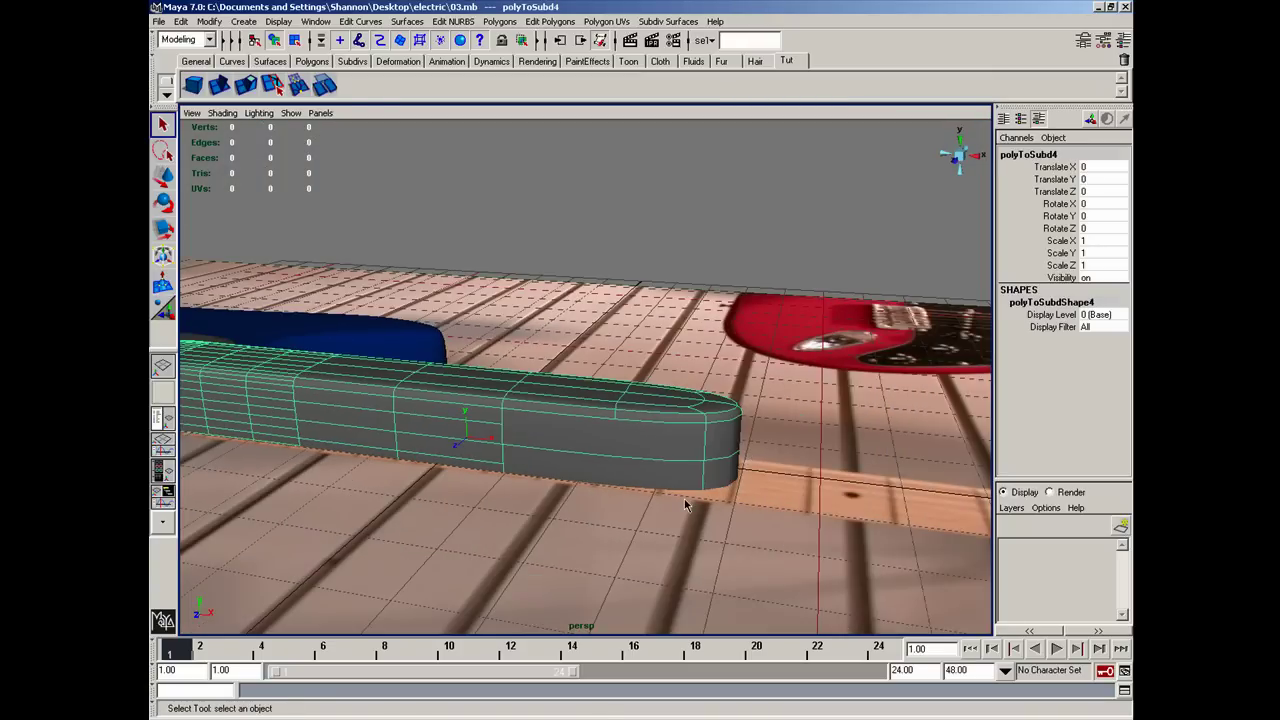
{"action": "mouse_move", "coordinate": [686, 505]}
{"action": "left_mouse_down", "text": "alt"}
{"action": "mouse_move", "coordinate": [635, 393]}
{"action": "mouse_move", "coordinate": [560, 400]}
{"action": "left_mouse_up", "text": "alt"}
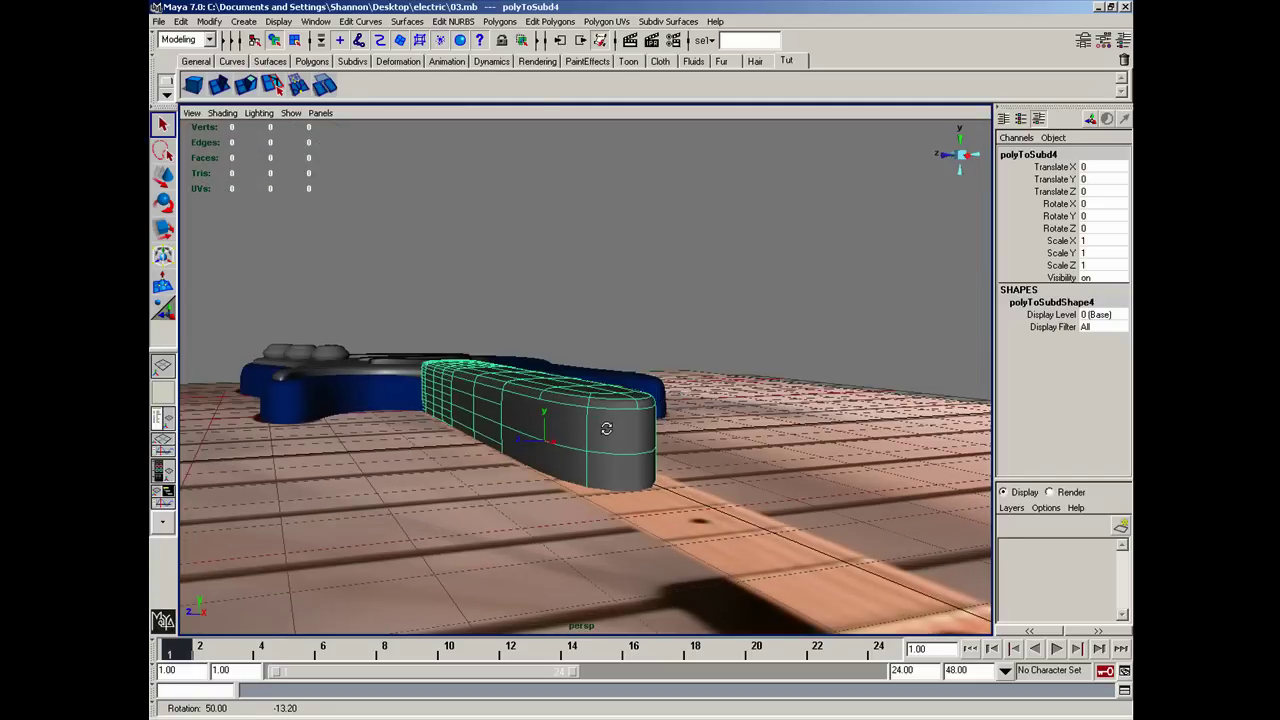
{"action": "middle_click_drag", "start_coordinate": [560, 400], "coordinate": [385, 318], "text": "alt"}
{"action": "right_click_drag", "start_coordinate": [385, 318], "coordinate": [335, 318], "text": "alt"}
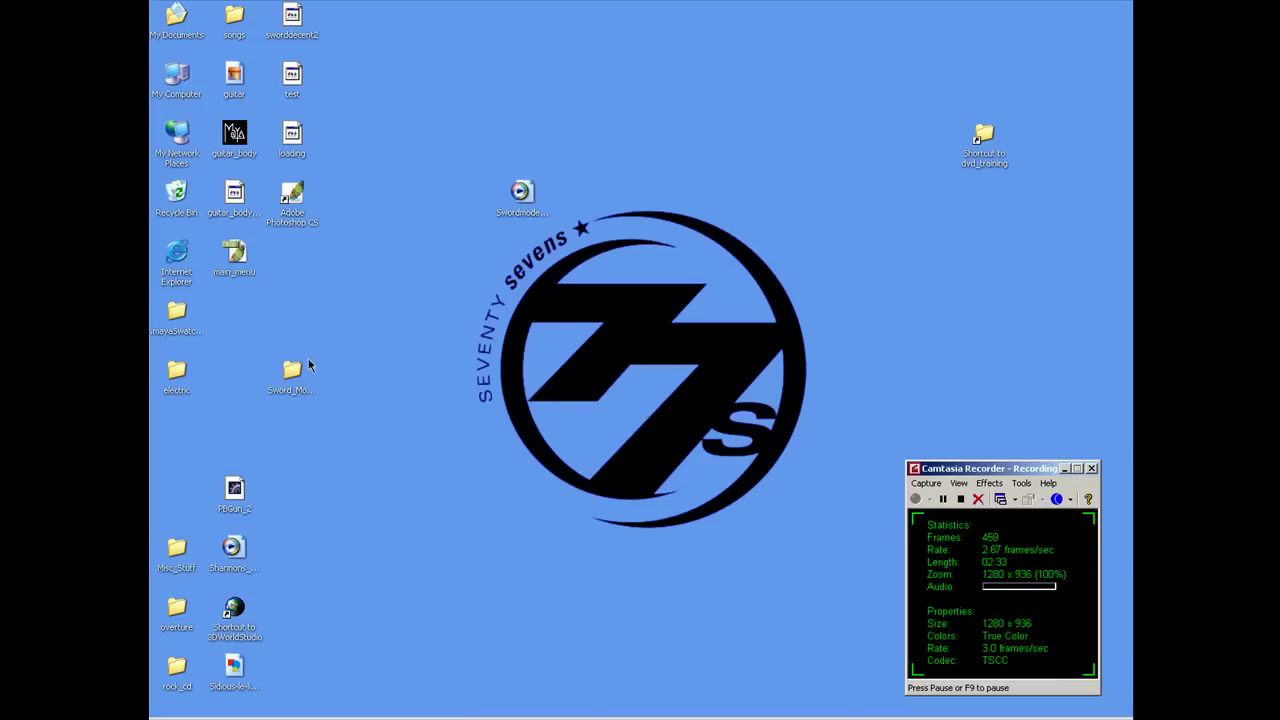
{"action": "double_click", "coordinate": [176, 372]}
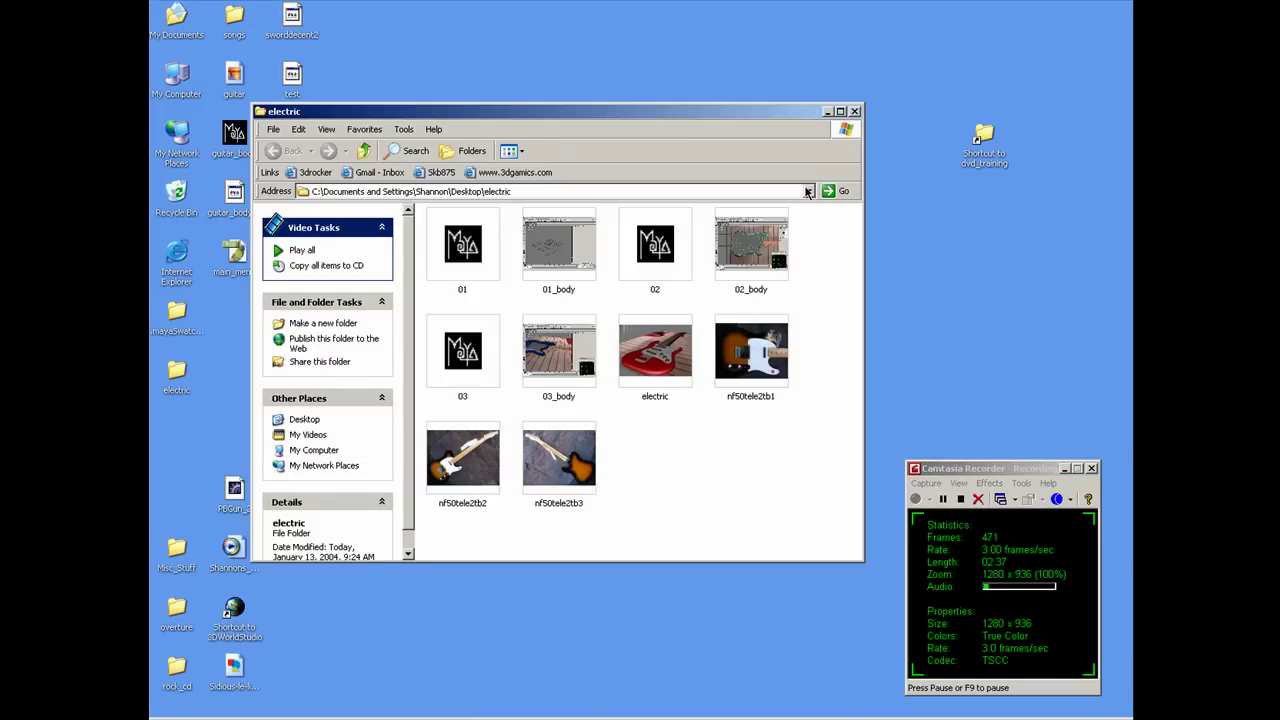
{"action": "left_click", "coordinate": [618, 357]}
{"action": "left_click", "coordinate": [554, 360]}
{"action": "left_click", "coordinate": [599, 477]}
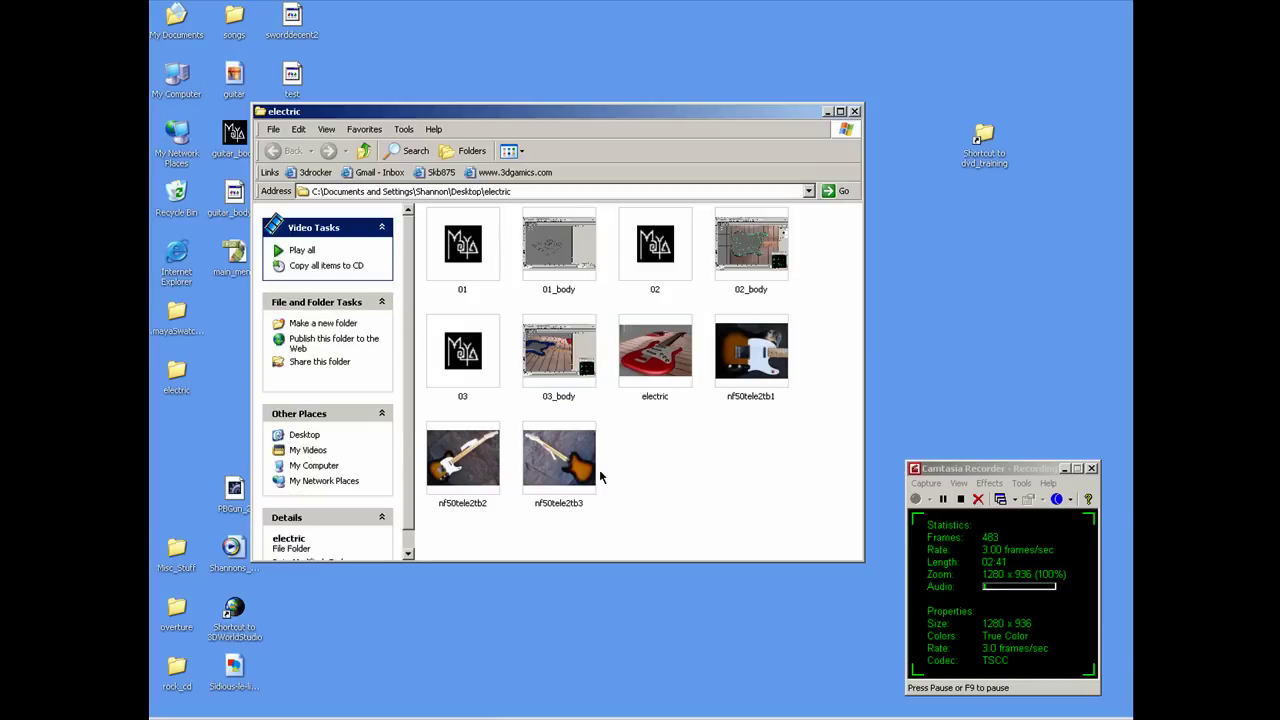
{"action": "double_click", "coordinate": [557, 461]}
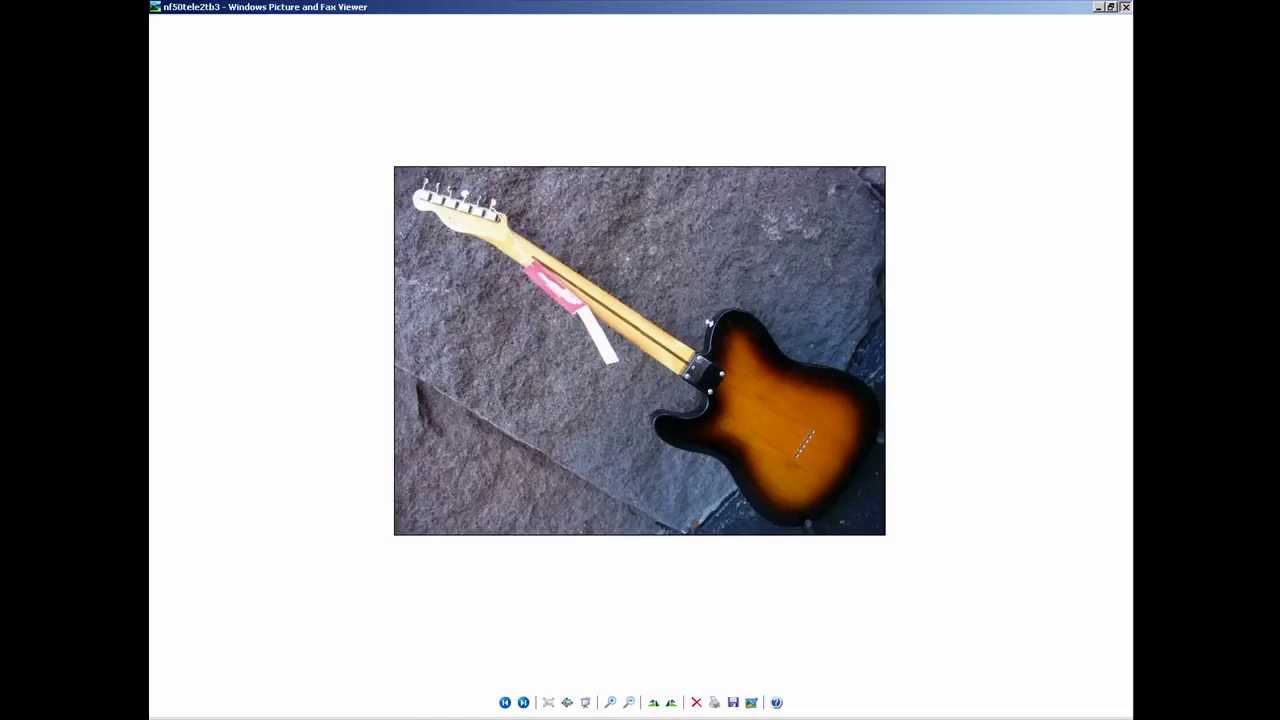
{"action": "left_click", "coordinate": [1127, 7]}
{"action": "left_click", "coordinate": [854, 112]}
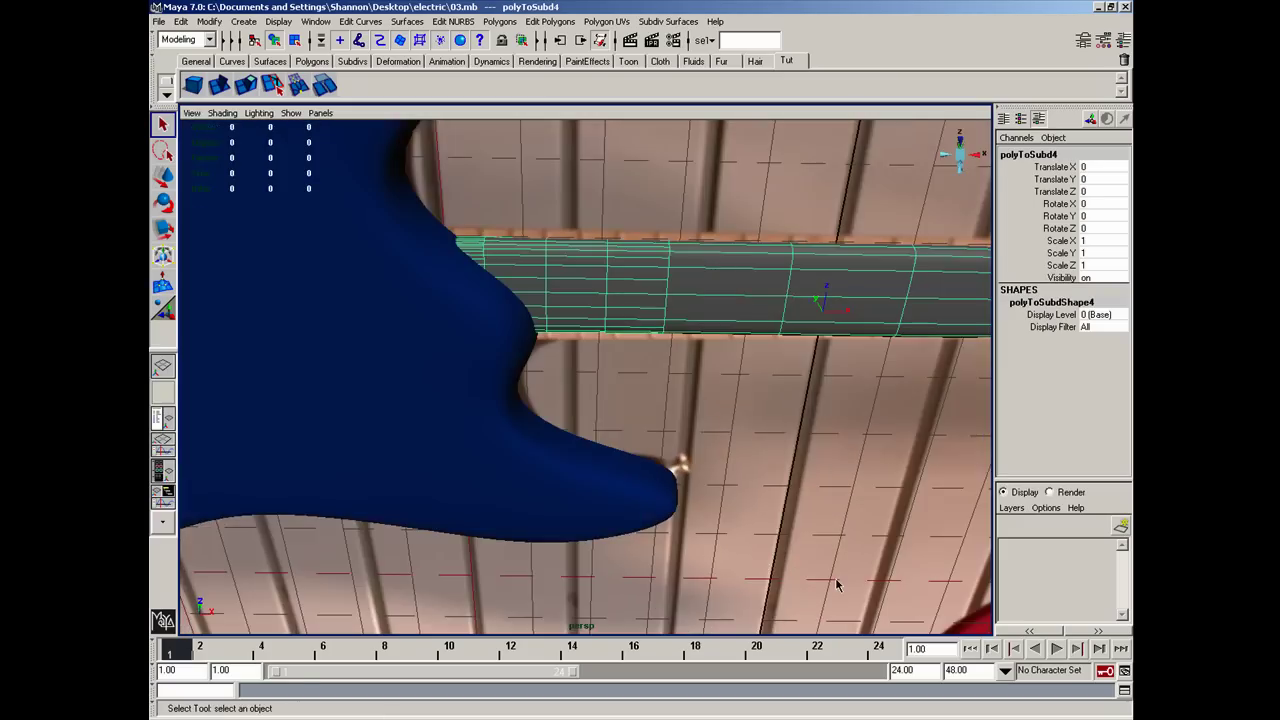
Switch the neck to its polygon cage and select its two end faces.
{"action": "mouse_move", "coordinate": [420, 577]}
{"action": "right_mouse_down", "text": "alt"}
{"action": "mouse_move", "coordinate": [537, 606]}
{"action": "mouse_move", "coordinate": [505, 625]}
{"action": "right_mouse_up", "text": "alt"}
{"action": "mouse_move", "coordinate": [505, 625]}
{"action": "left_mouse_down", "text": "alt"}
{"action": "mouse_move", "coordinate": [674, 576]}
{"action": "mouse_move", "coordinate": [865, 578]}
{"action": "left_mouse_up", "text": "alt"}
{"action": "left_click_drag", "start_coordinate": [775, 520], "coordinate": [764, 484], "text": "alt"}
{"action": "right_click_drag", "start_coordinate": [764, 484], "coordinate": [809, 423], "text": "alt"}
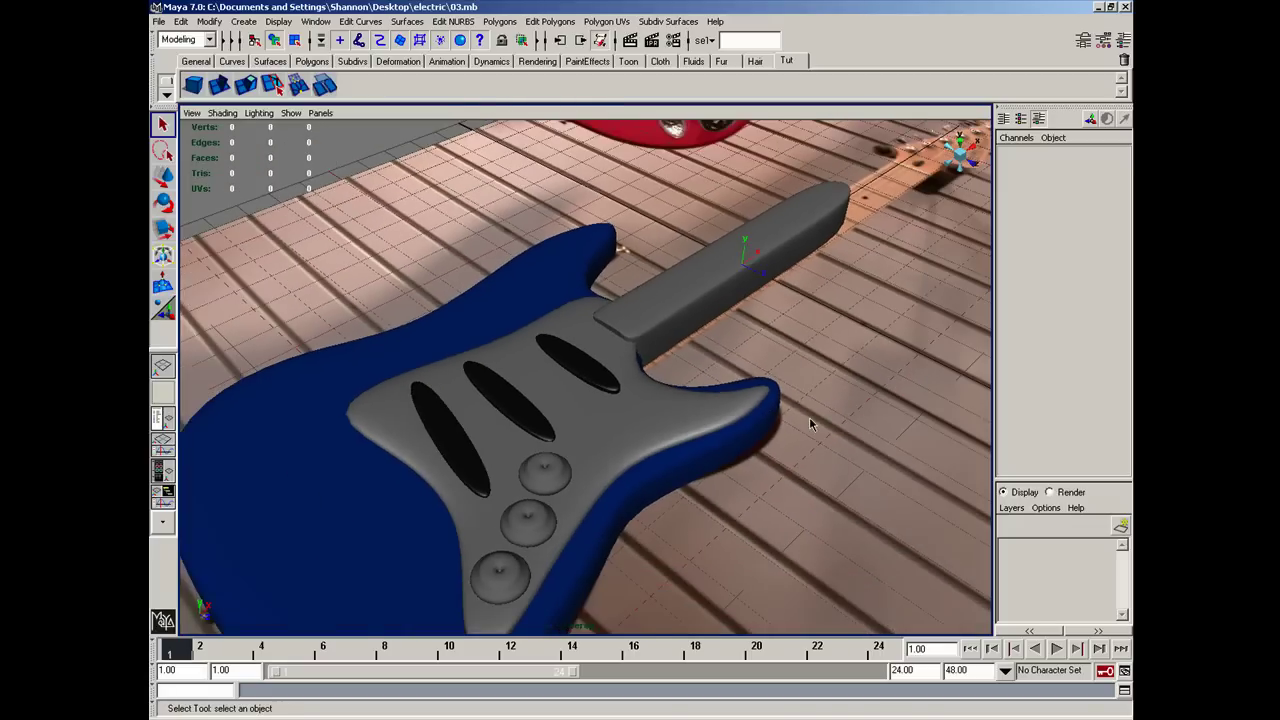
{"action": "left_click_drag", "start_coordinate": [809, 423], "coordinate": [809, 380], "text": "alt"}
{"action": "right_click_drag", "start_coordinate": [809, 380], "coordinate": [794, 431], "text": "alt"}
{"action": "left_click_drag", "start_coordinate": [794, 431], "coordinate": [774, 467], "text": "alt"}
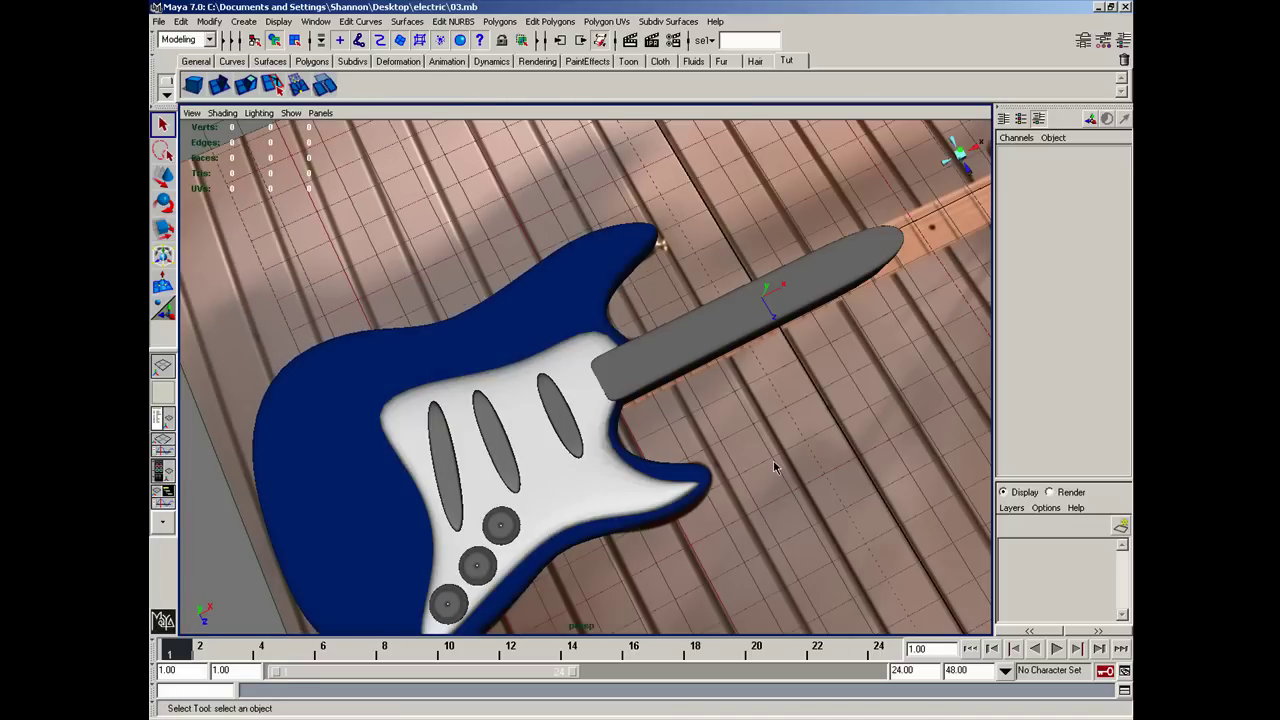
{"action": "left_click", "coordinate": [745, 322]}
{"action": "mouse_move", "coordinate": [745, 322]}
{"action": "right_mouse_down"}
{"action": "mouse_move", "coordinate": [829, 331]}
{"action": "mouse_move", "coordinate": [863, 287]}
{"action": "mouse_move", "coordinate": [782, 298]}
{"action": "mouse_move", "coordinate": [763, 328]}
{"action": "right_mouse_up"}
{"action": "mouse_move", "coordinate": [763, 328]}
{"action": "left_mouse_down", "text": "alt"}
{"action": "mouse_move", "coordinate": [726, 304]}
{"action": "mouse_move", "coordinate": [627, 432]}
{"action": "mouse_move", "coordinate": [600, 420]}
{"action": "mouse_move", "coordinate": [765, 565]}
{"action": "left_mouse_up", "text": "alt"}
{"action": "left_click", "coordinate": [627, 432]}
Move the end faces outward to lengthen the neck toward the headstock.
{"action": "key", "text": "w"}
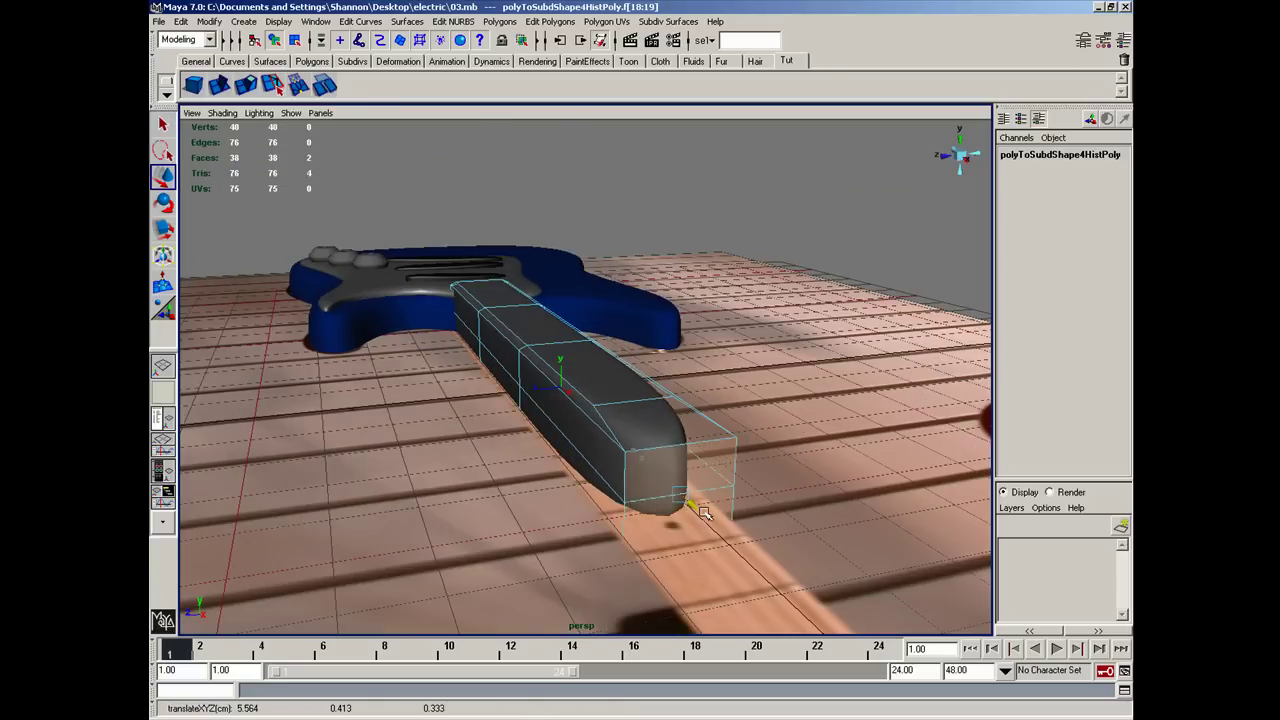
{"action": "right_click_drag", "start_coordinate": [765, 565], "coordinate": [767, 510], "text": "alt"}
{"action": "mouse_move", "coordinate": [619, 432]}
{"action": "middle_mouse_down", "text": "alt"}
{"action": "mouse_move", "coordinate": [633, 372]}
{"action": "mouse_move", "coordinate": [660, 365]}
{"action": "middle_mouse_up", "text": "alt"}
{"action": "left_click_drag", "start_coordinate": [718, 408], "coordinate": [792, 422]}
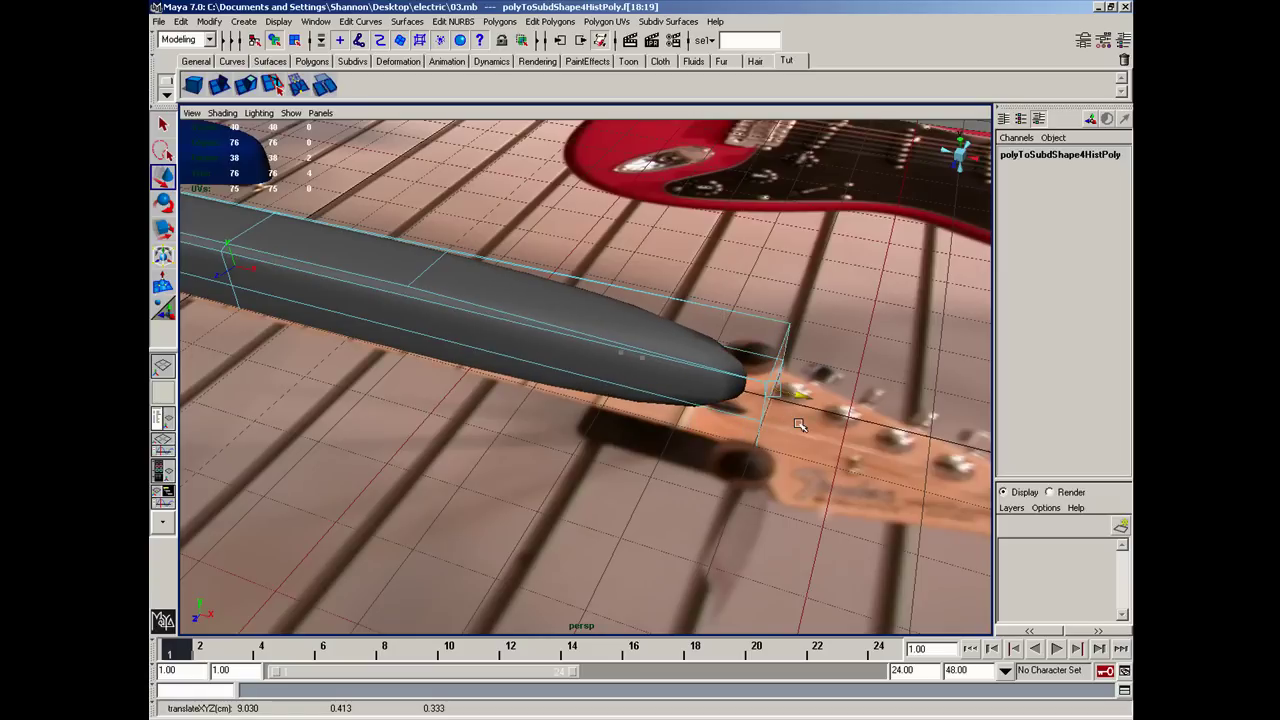
Select an edge at the neck's tip and attempt a crease on it.
{"action": "right_click", "coordinate": [785, 415]}
{"action": "right_click", "coordinate": [705, 340]}
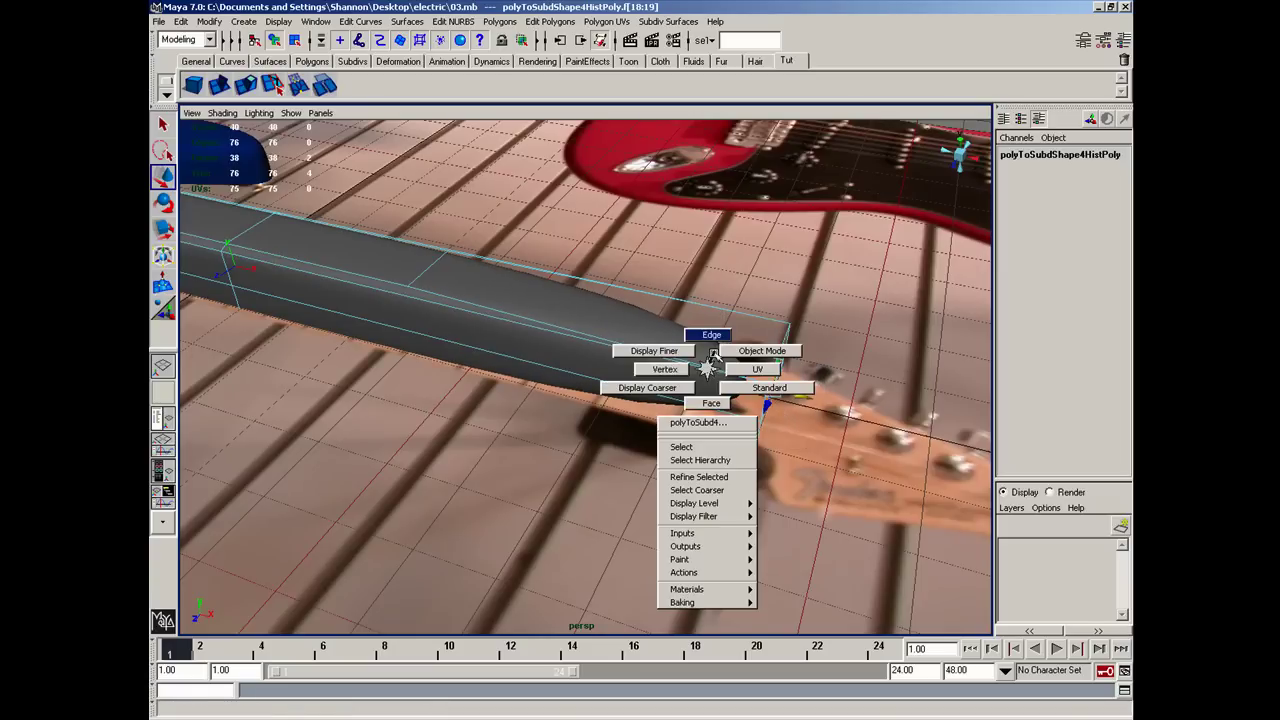
{"action": "left_click_drag", "start_coordinate": [710, 333], "coordinate": [871, 423], "text": "alt"}
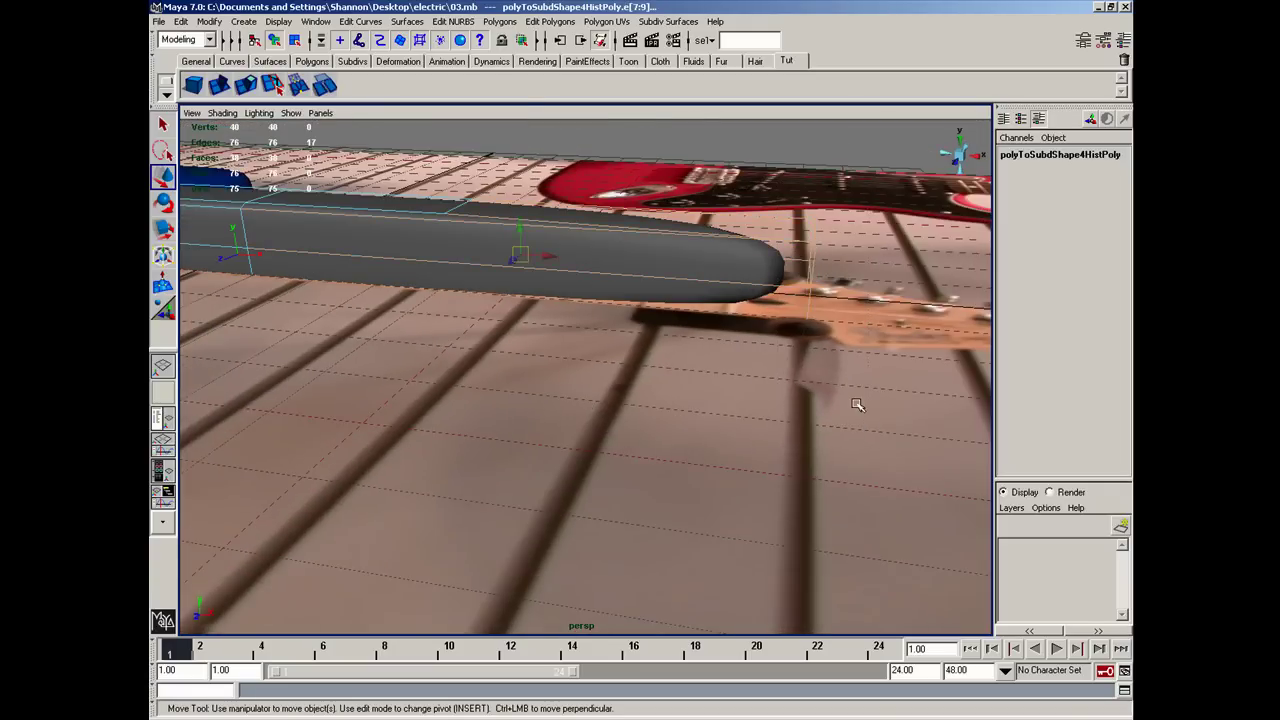
{"action": "left_click", "coordinate": [697, 272]}
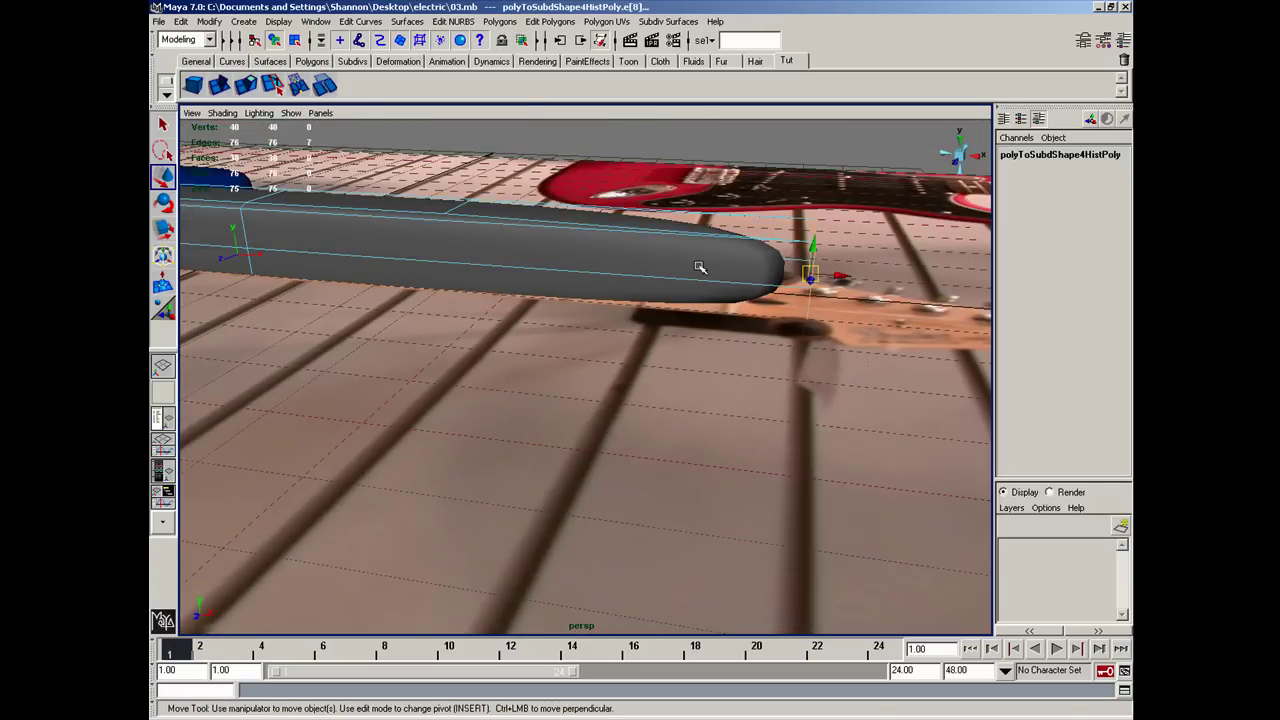
{"action": "left_click", "coordinate": [660, 21]}
{"action": "left_click", "coordinate": [688, 76]}
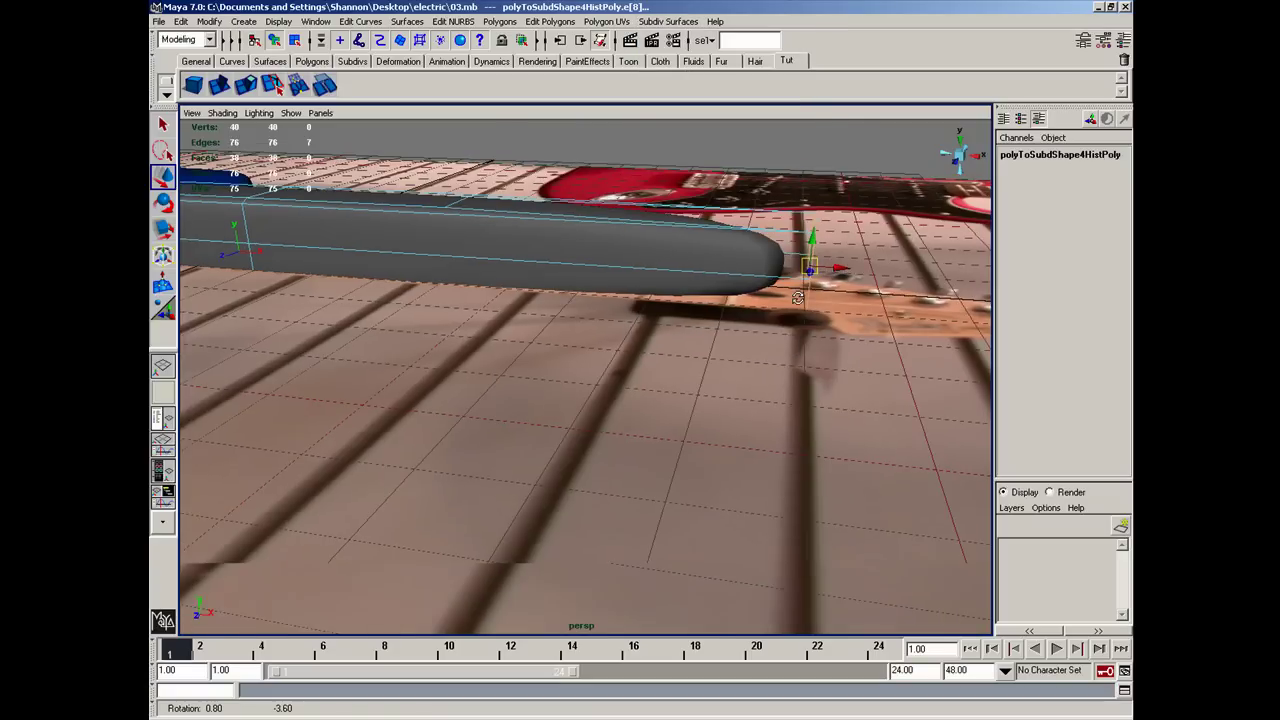
{"action": "left_click_drag", "start_coordinate": [700, 400], "coordinate": [757, 334], "text": "alt"}
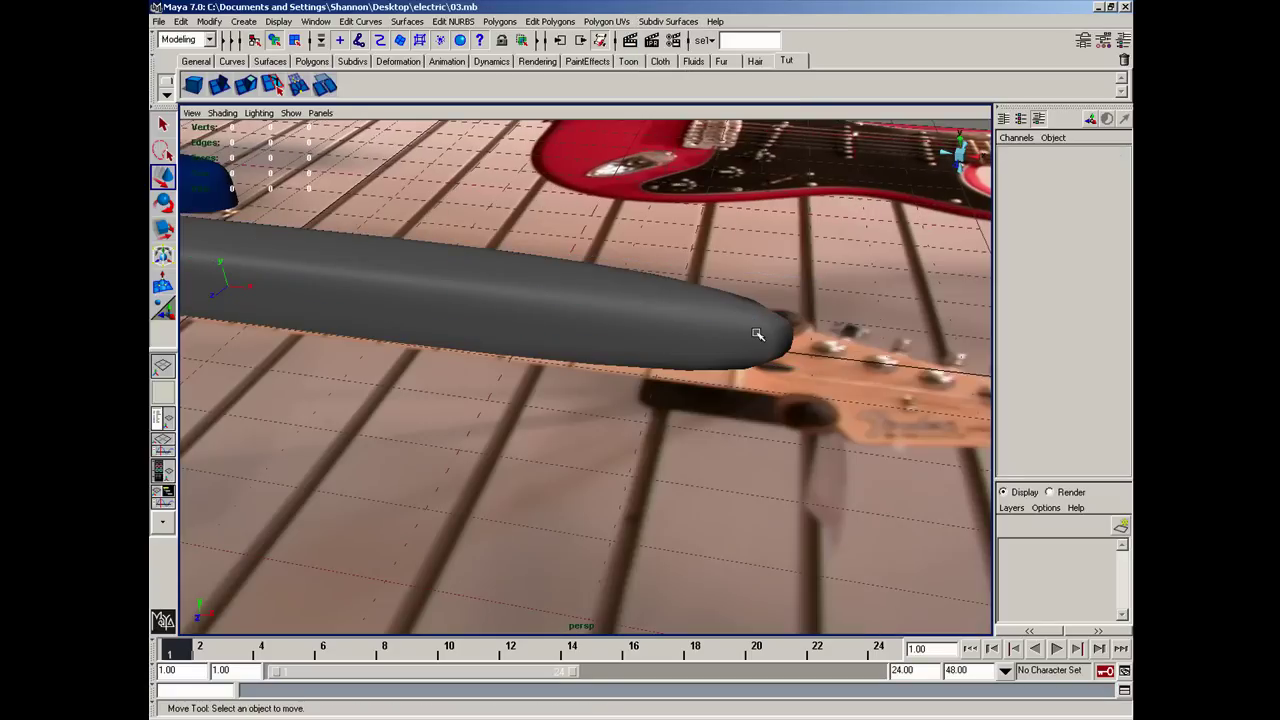
{"action": "right_click_drag", "start_coordinate": [757, 334], "coordinate": [775, 318]}
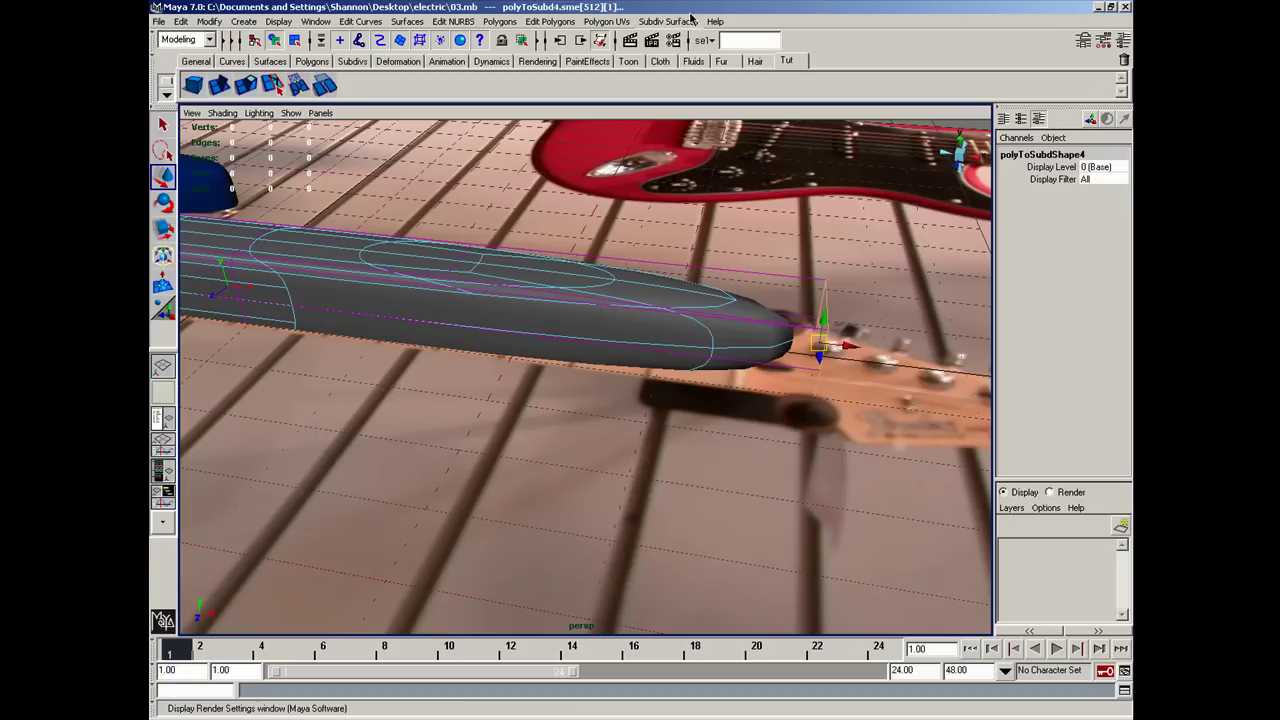
Apply Full Crease Edge/Vertex to the neck edges and view the smooth result.
{"action": "left_click", "coordinate": [668, 21]}
{"action": "left_click", "coordinate": [702, 301]}
{"action": "left_click", "coordinate": [668, 21]}
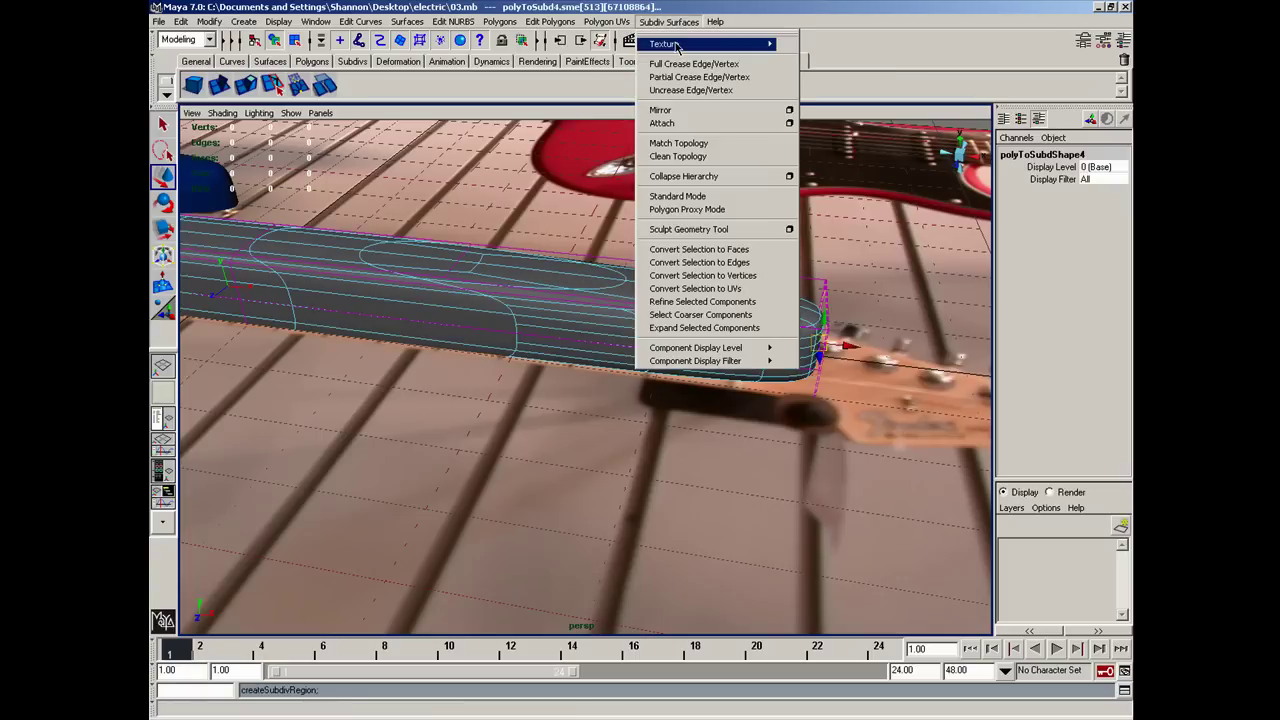
{"action": "left_click", "coordinate": [699, 77]}
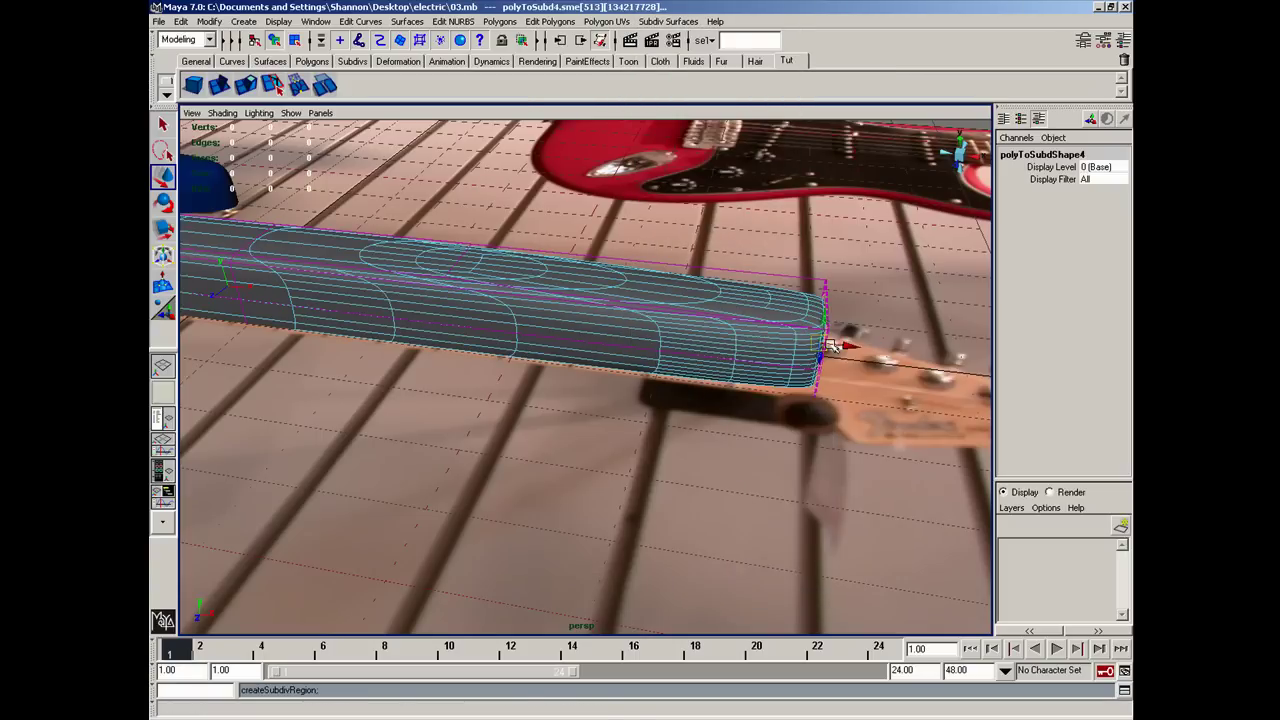
{"action": "left_click_drag", "start_coordinate": [883, 299], "coordinate": [523, 412], "text": "alt"}
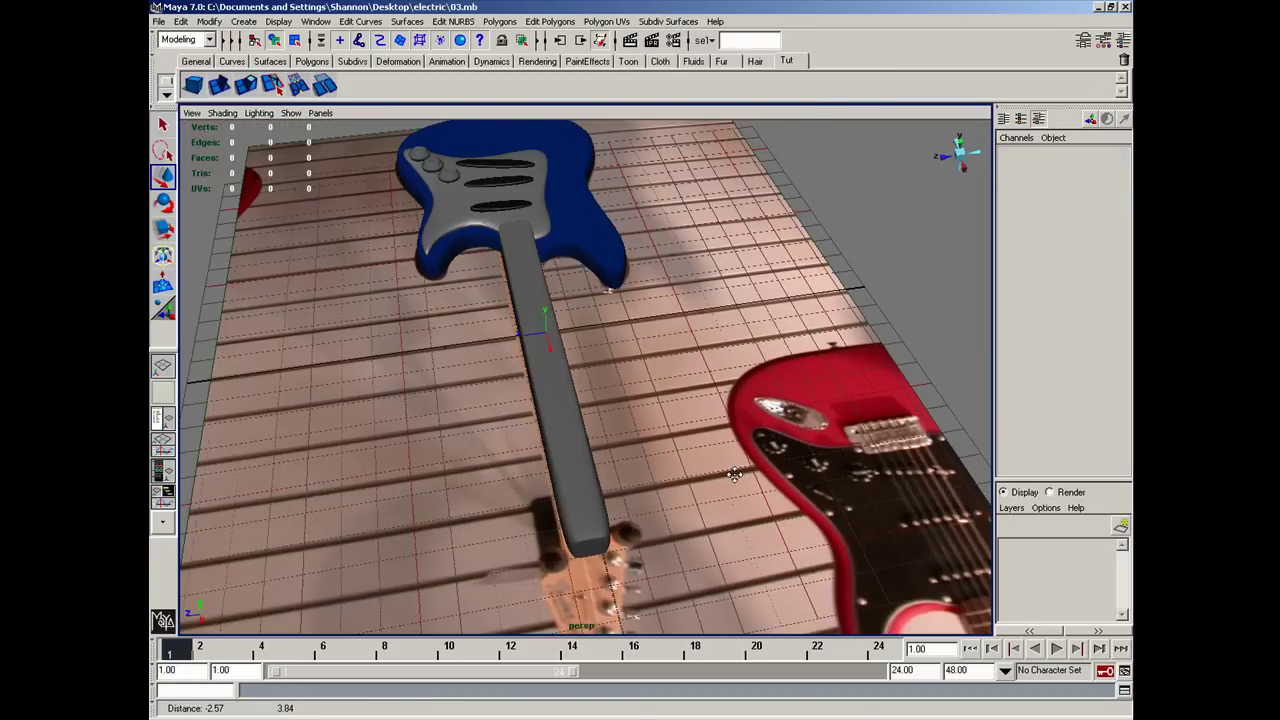
{"action": "key", "text": "space"}
Widen the neck to Scale Z 1.204 and nudge it onto the fretboard.
{"action": "mouse_move", "coordinate": [561, 427]}
{"action": "middle_mouse_down", "text": "alt"}
{"action": "mouse_move", "coordinate": [551, 408]}
{"action": "mouse_move", "coordinate": [420, 443]}
{"action": "middle_mouse_up", "text": "alt"}
{"action": "left_click", "coordinate": [436, 402]}
{"action": "key", "text": "r"}
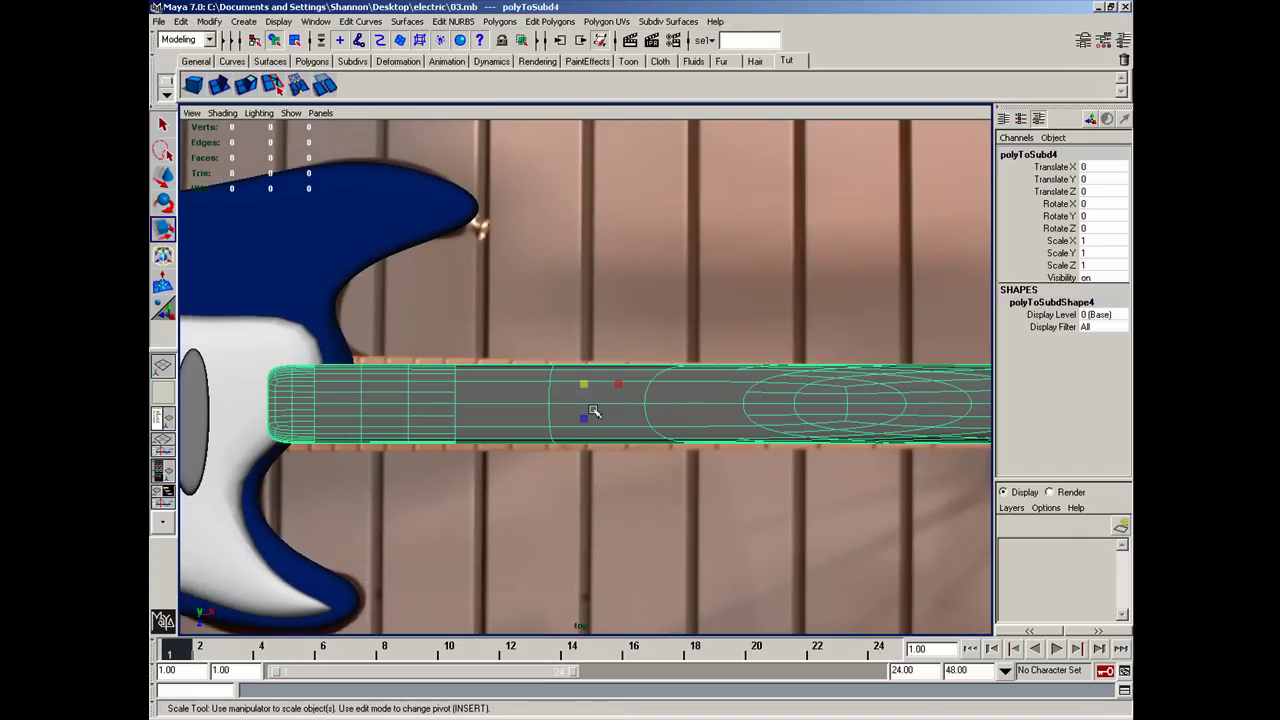
{"action": "left_click_drag", "start_coordinate": [586, 418], "coordinate": [588, 414]}
{"action": "key", "text": "w"}
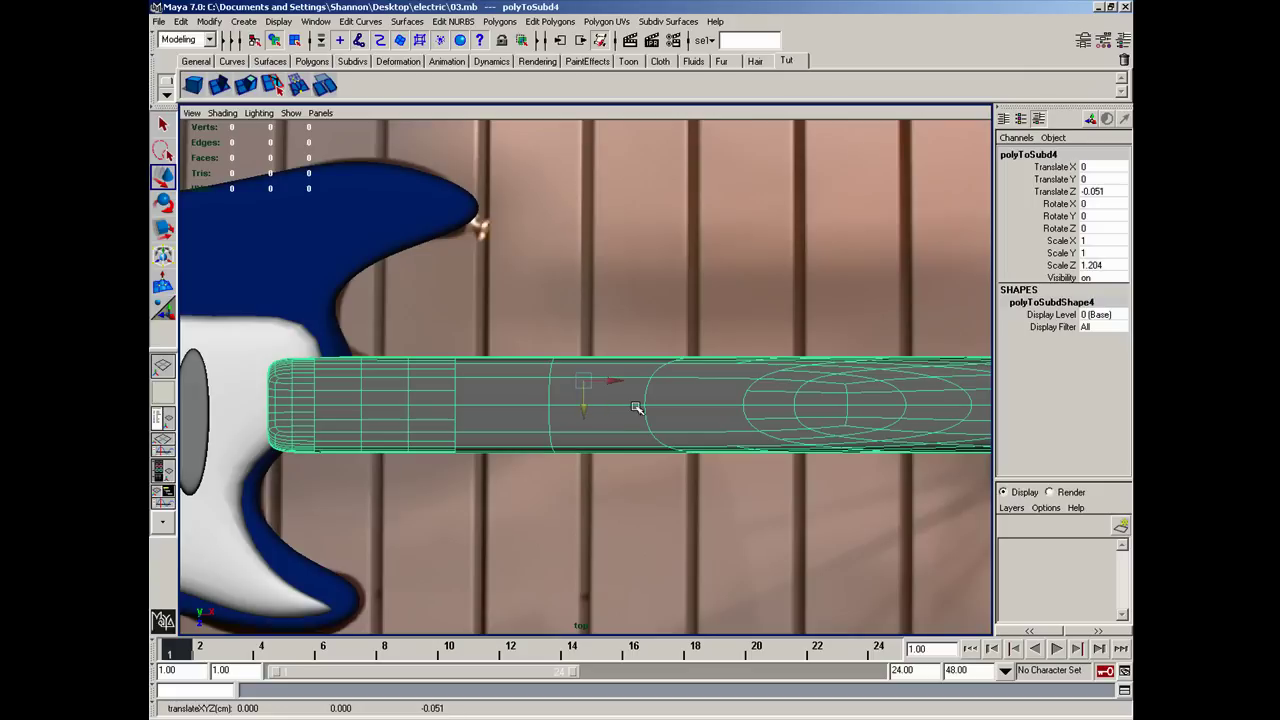
Pan to the headstock and turn on X-Ray shading for the neck.
{"action": "middle_click_drag", "start_coordinate": [748, 403], "coordinate": [510, 405], "text": "alt"}
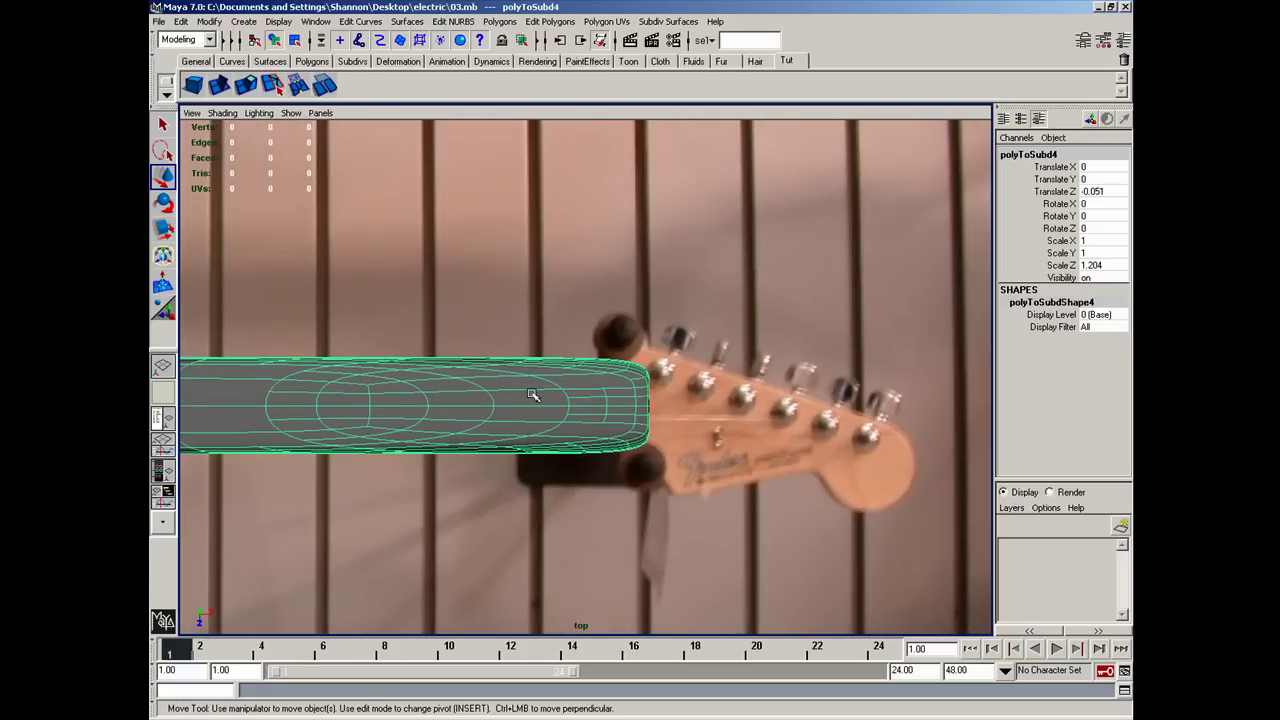
{"action": "left_click", "coordinate": [222, 113]}
{"action": "left_click", "coordinate": [232, 273]}
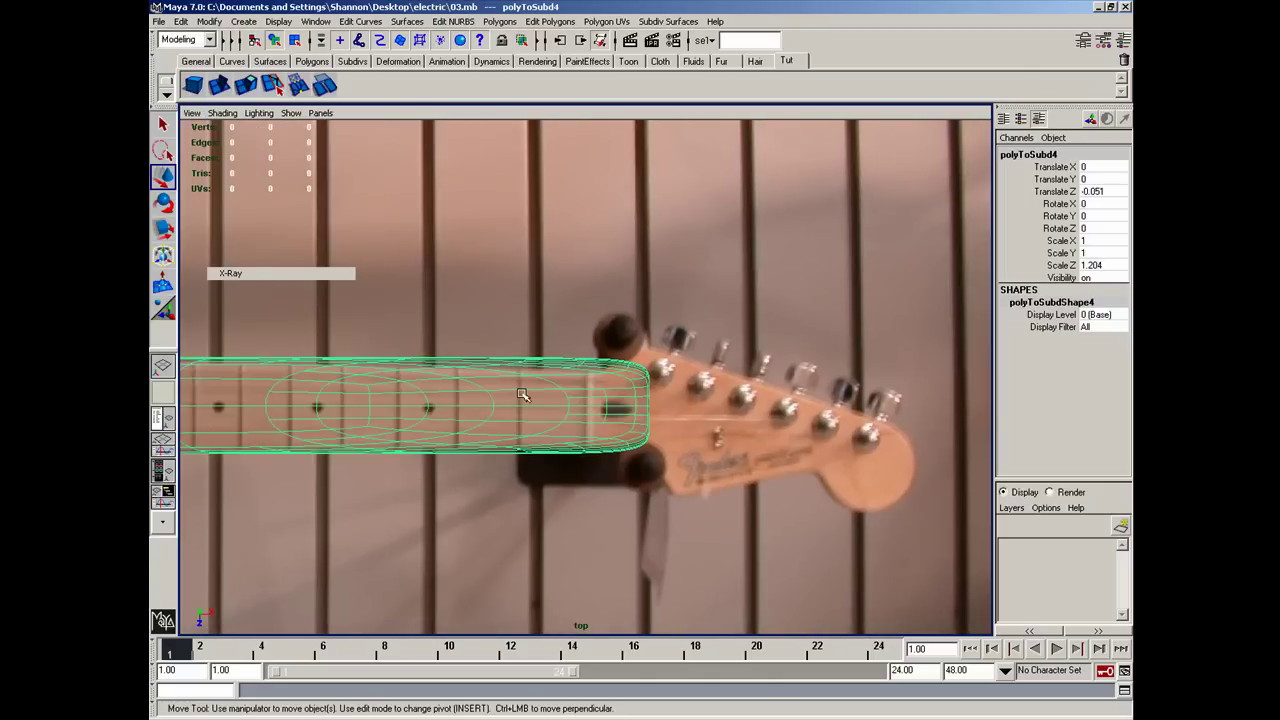
{"action": "right_click_drag", "start_coordinate": [522, 395], "coordinate": [497, 398]}
In polygon proxy mode, scale the neck-end vertices to the fretboard width.
{"action": "right_click", "coordinate": [540, 398]}
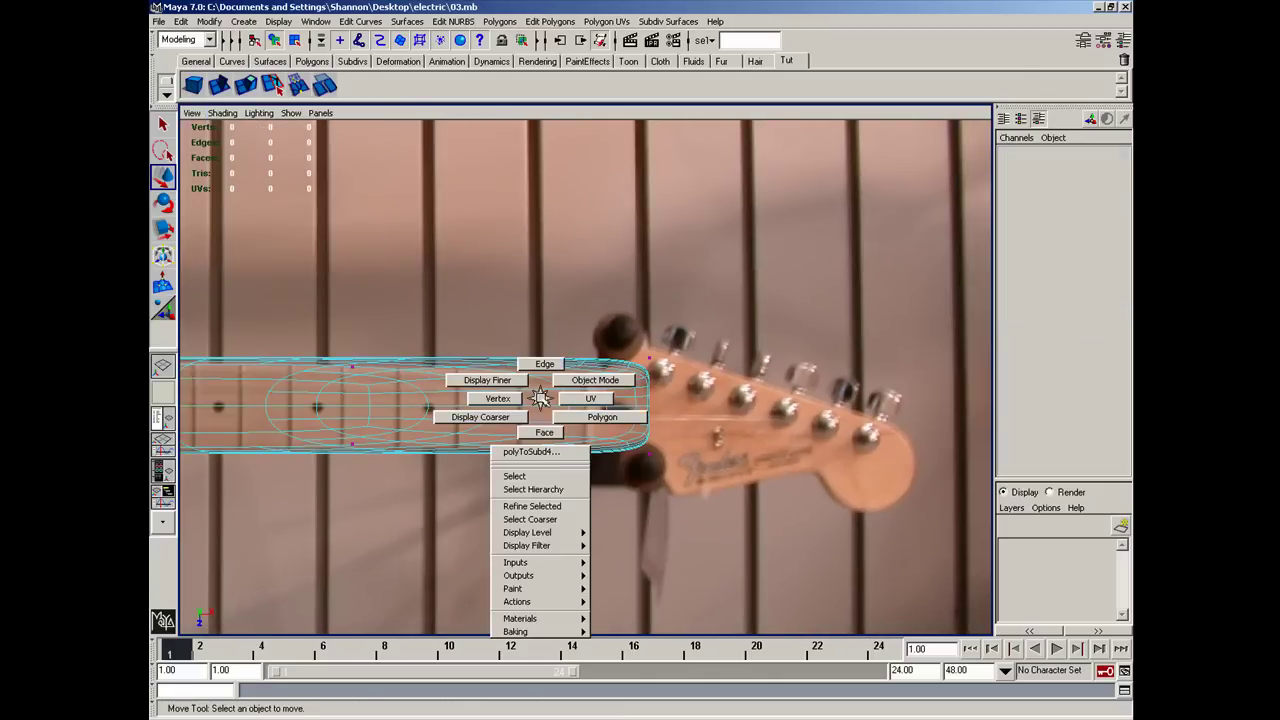
{"action": "mouse_move", "coordinate": [540, 398]}
{"action": "right_mouse_down"}
{"action": "mouse_move", "coordinate": [600, 417]}
{"action": "mouse_move", "coordinate": [632, 392]}
{"action": "right_mouse_up"}
{"action": "right_click", "coordinate": [584, 409]}
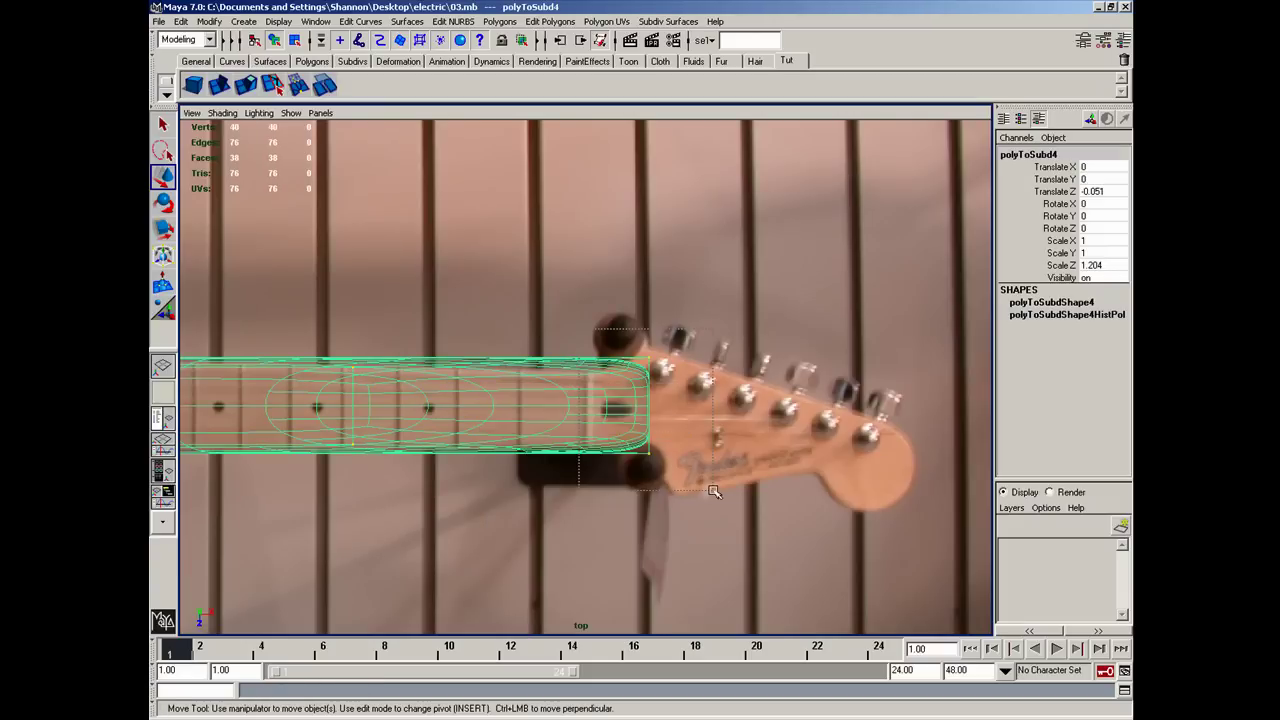
{"action": "left_click_drag", "start_coordinate": [714, 491], "coordinate": [705, 514]}
{"action": "key", "text": "r"}
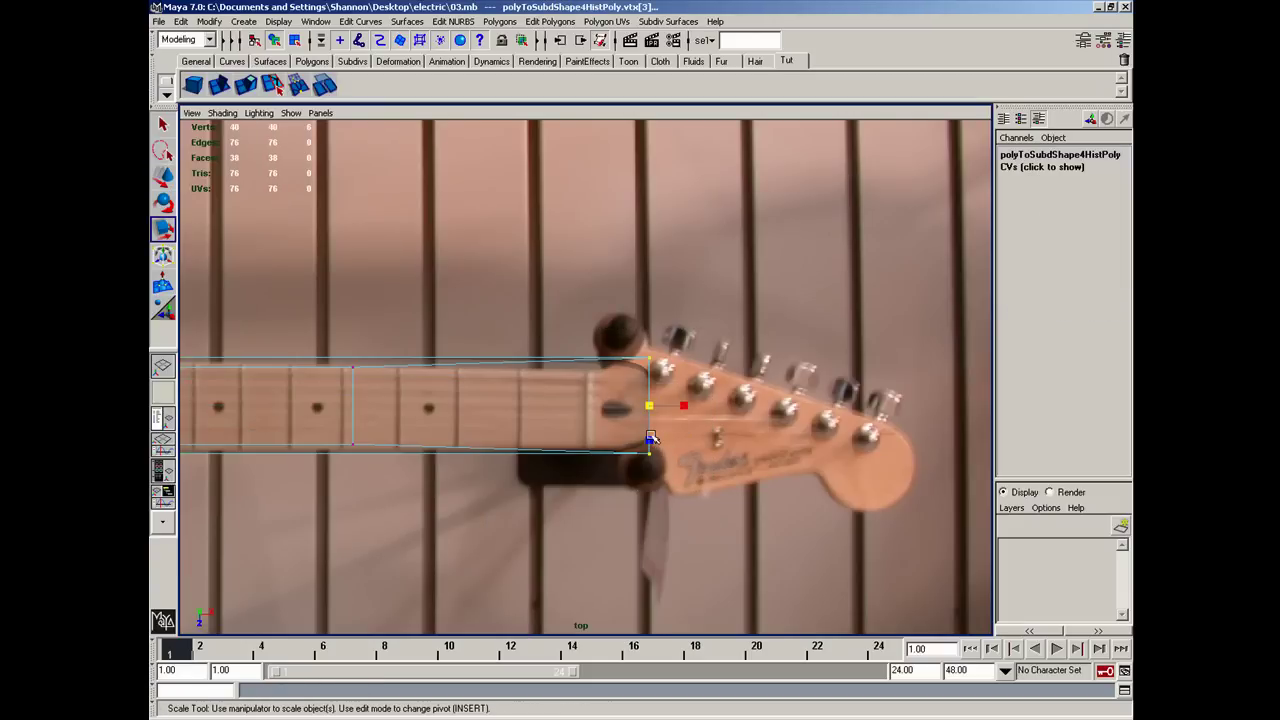
{"action": "left_click_drag", "start_coordinate": [651, 437], "coordinate": [650, 437]}
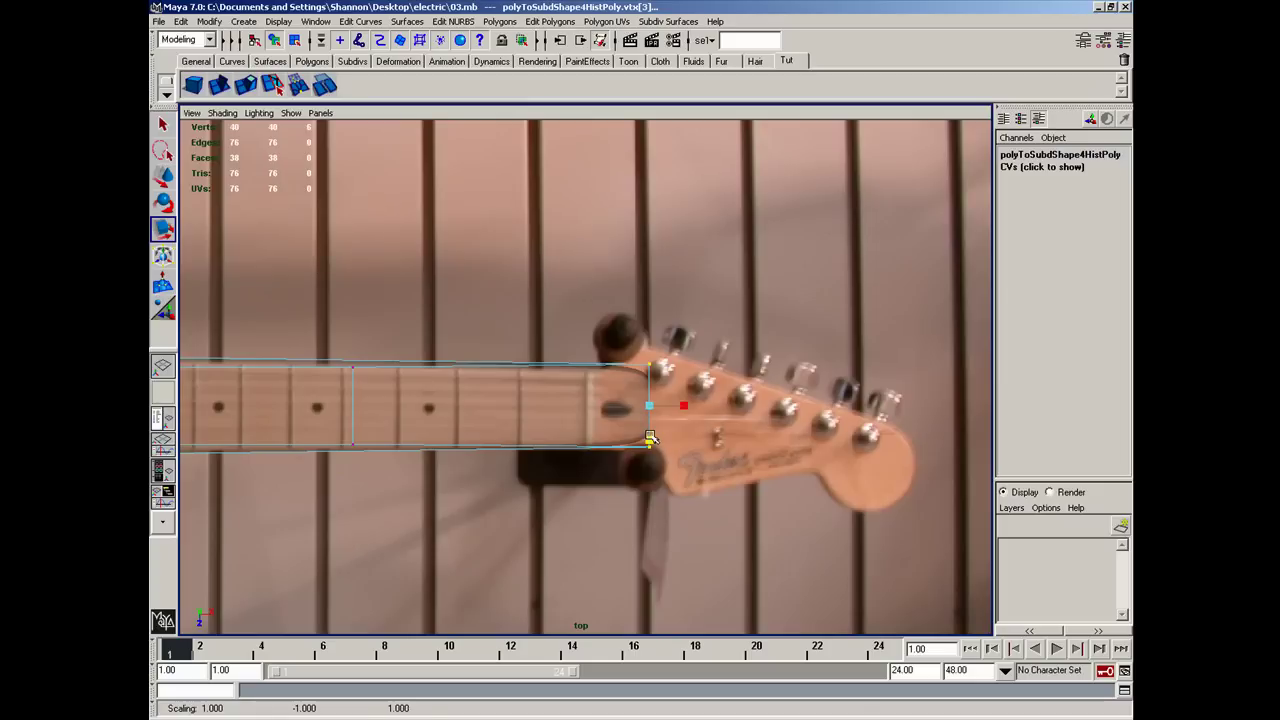
Stretch the neck-end vertices out to the headstock and narrow them slightly.
{"action": "middle_click_drag", "start_coordinate": [400, 303], "coordinate": [610, 310], "text": "alt"}
{"action": "left_click_drag", "start_coordinate": [487, 319], "coordinate": [586, 466]}
{"action": "key", "text": "w"}
{"action": "left_click_drag", "start_coordinate": [586, 418], "coordinate": [883, 455]}
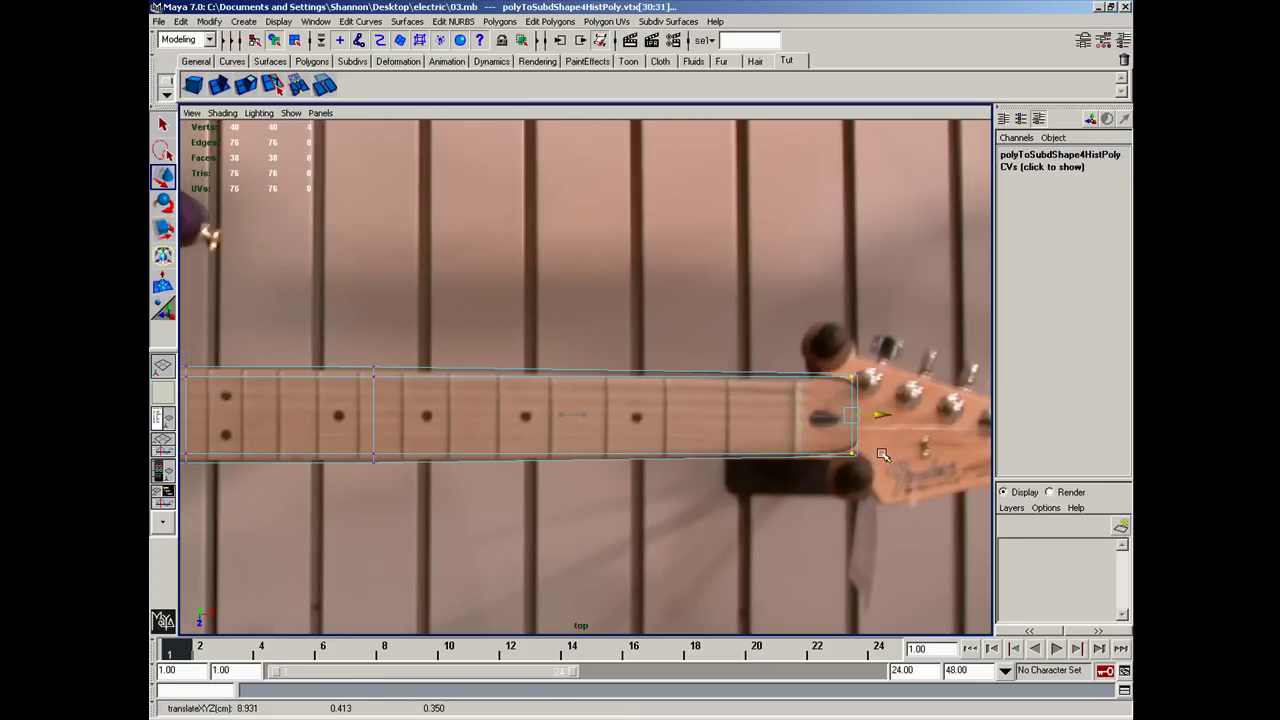
{"action": "mouse_move", "coordinate": [534, 366]}
{"action": "middle_mouse_down", "text": "alt"}
{"action": "mouse_move", "coordinate": [691, 400]}
{"action": "mouse_move", "coordinate": [655, 378]}
{"action": "mouse_move", "coordinate": [449, 354]}
{"action": "middle_mouse_up", "text": "alt"}
{"action": "key", "text": "r"}
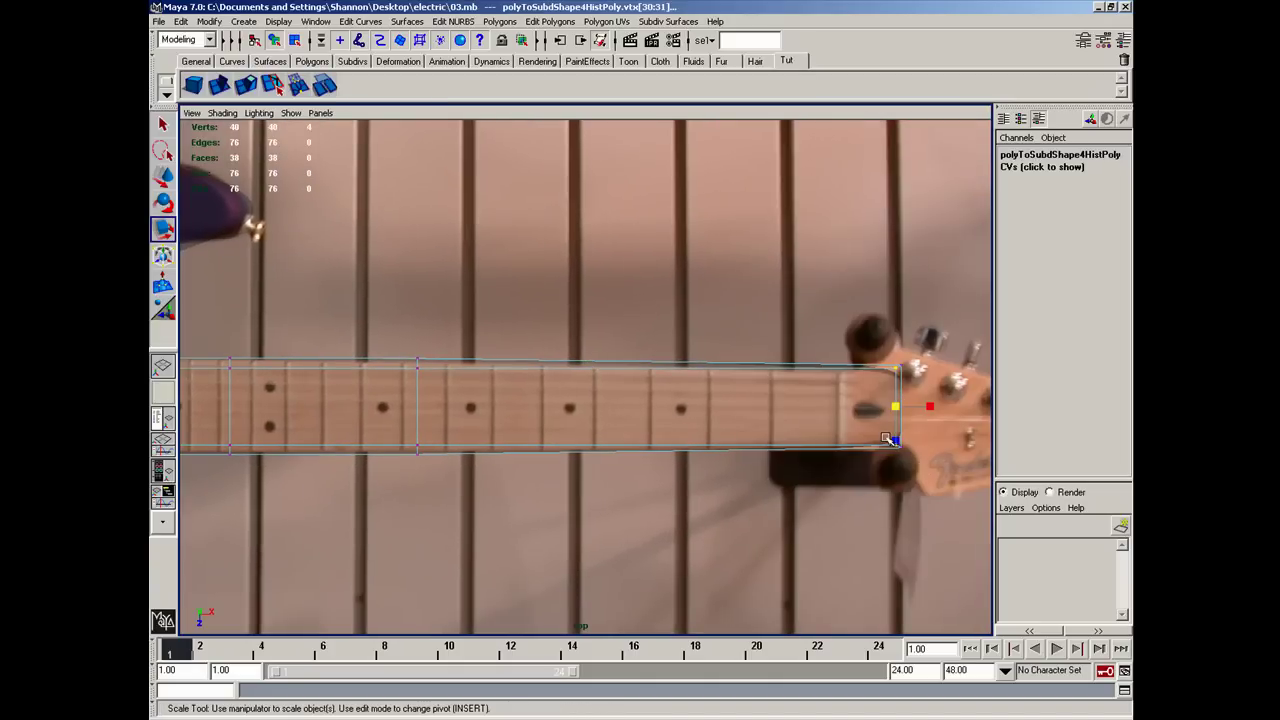
{"action": "left_click_drag", "start_coordinate": [898, 442], "coordinate": [898, 439]}
Move the neck's body-end vertices onto the guitar body, aligning the top corner with the photo.
{"action": "right_click_drag", "start_coordinate": [829, 400], "coordinate": [886, 386]}
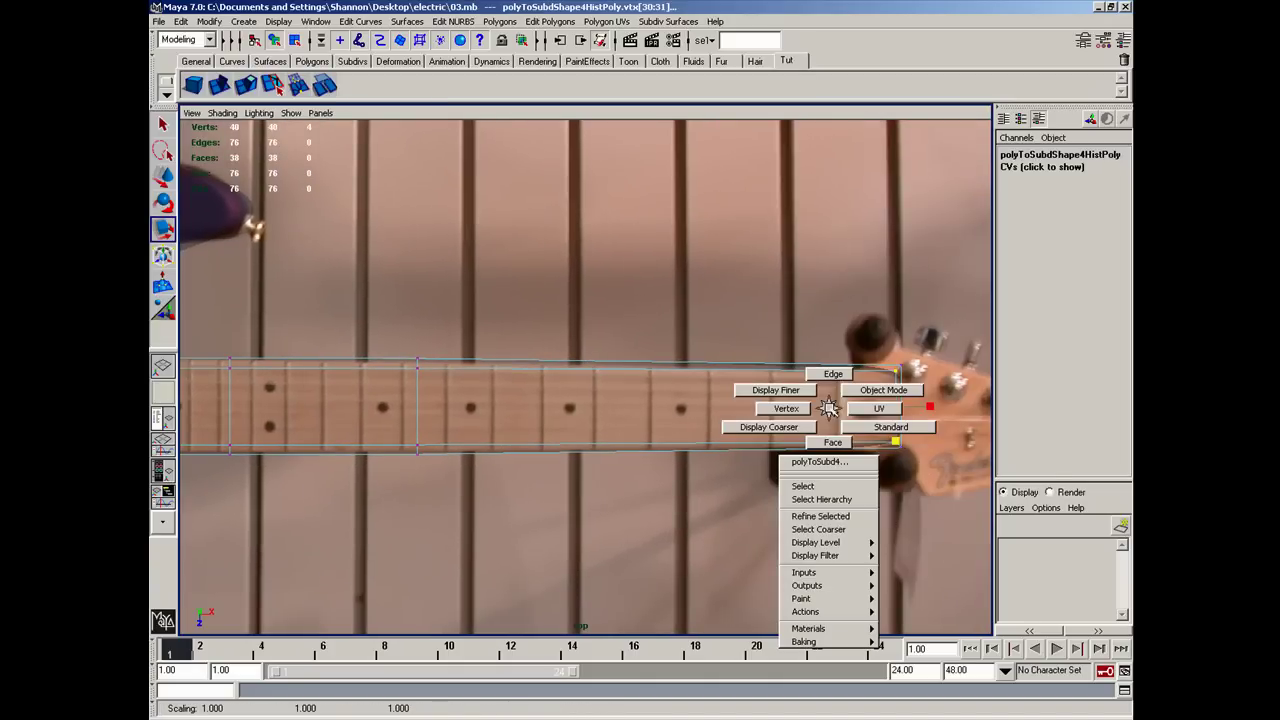
{"action": "middle_click_drag", "start_coordinate": [609, 415], "coordinate": [845, 443], "text": "alt"}
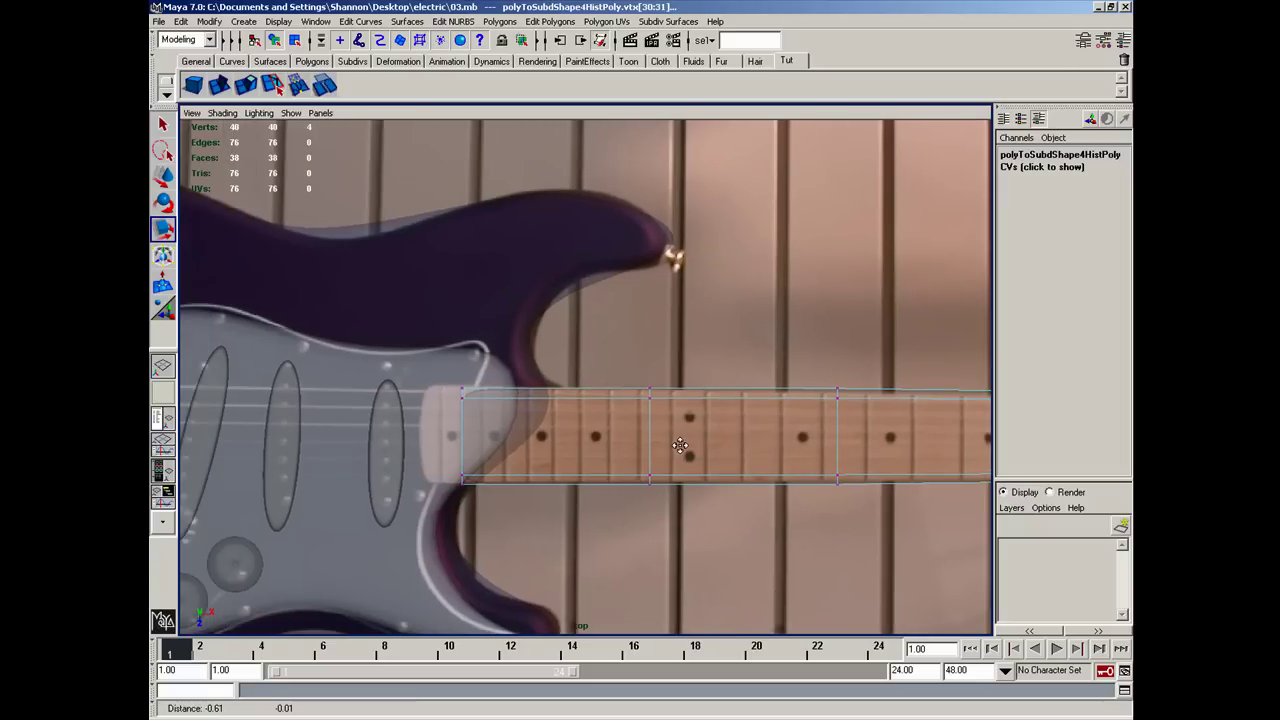
{"action": "left_click_drag", "start_coordinate": [431, 389], "coordinate": [508, 492]}
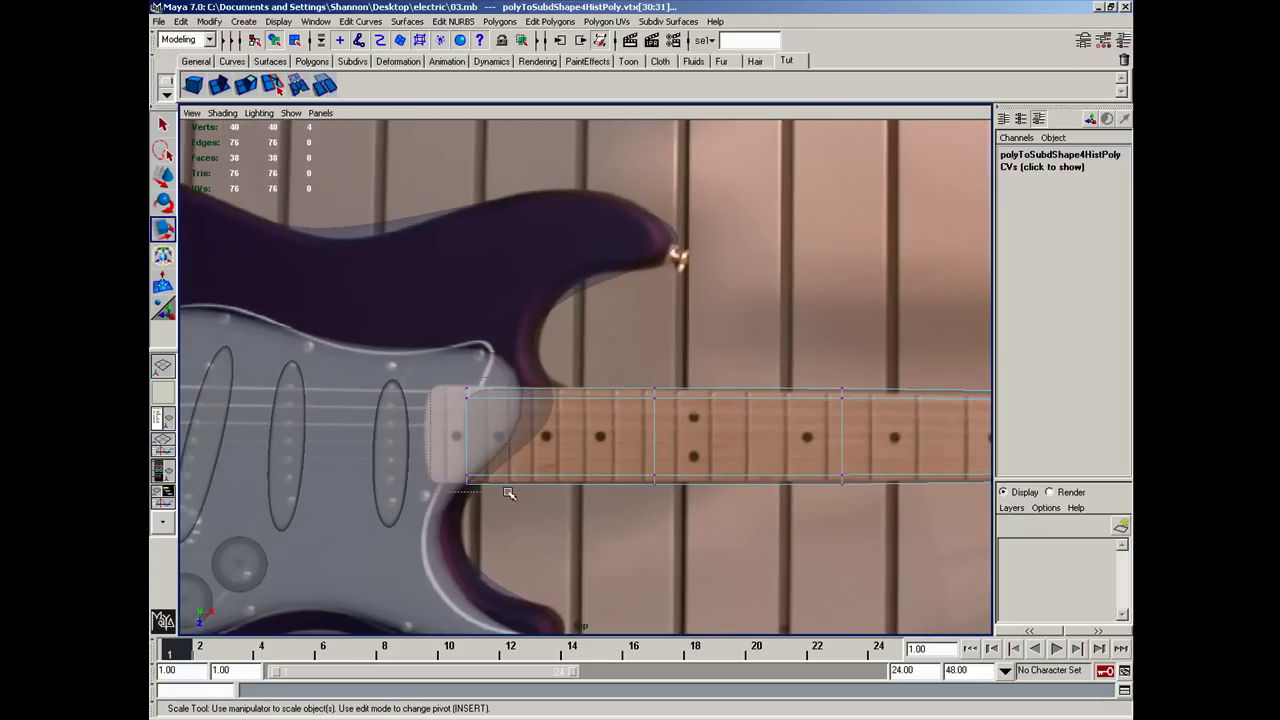
{"action": "key", "text": "w"}
{"action": "left_click_drag", "start_coordinate": [495, 435], "coordinate": [454, 433]}
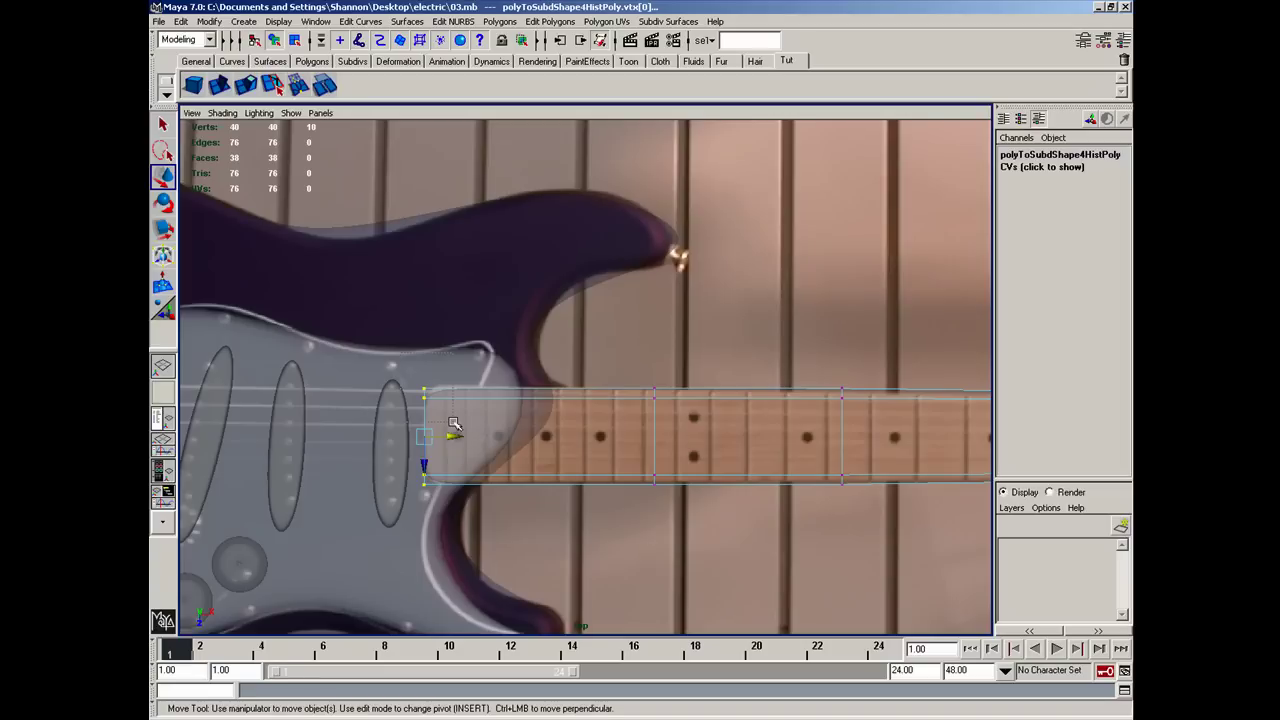
{"action": "left_click_drag", "start_coordinate": [408, 362], "coordinate": [426, 417]}
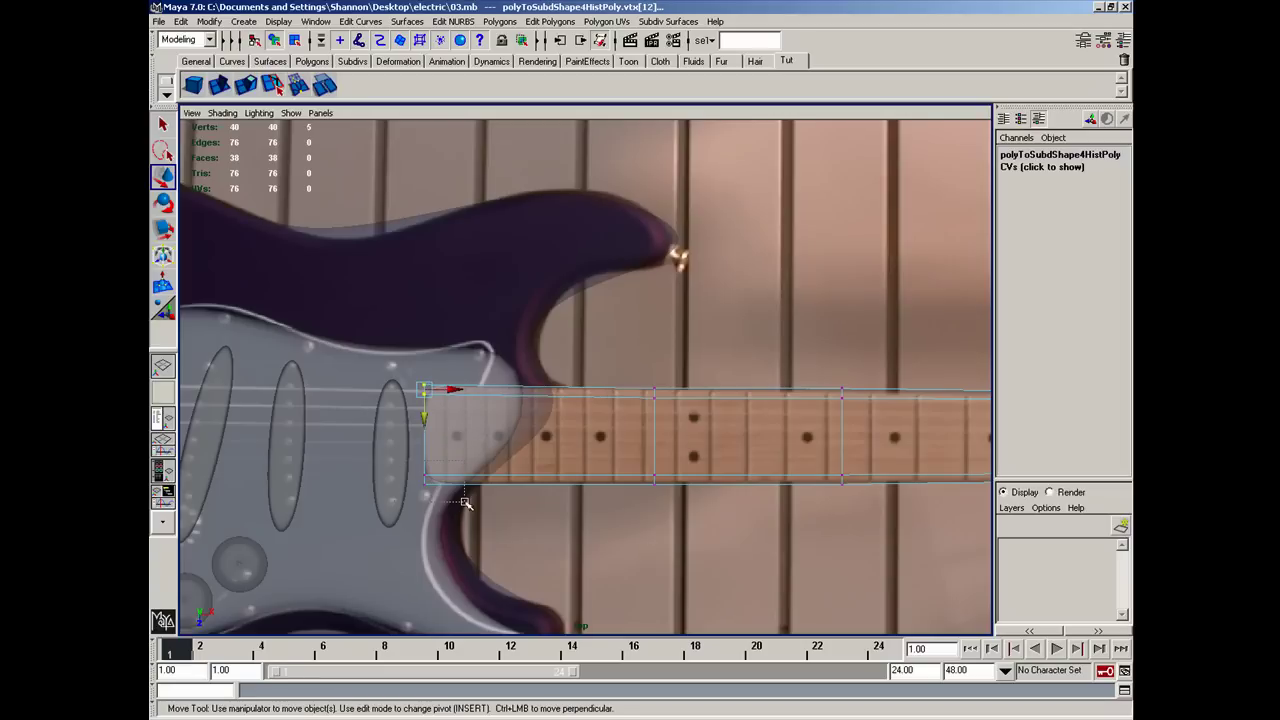
{"action": "middle_click_drag", "start_coordinate": [455, 457], "coordinate": [455, 463]}
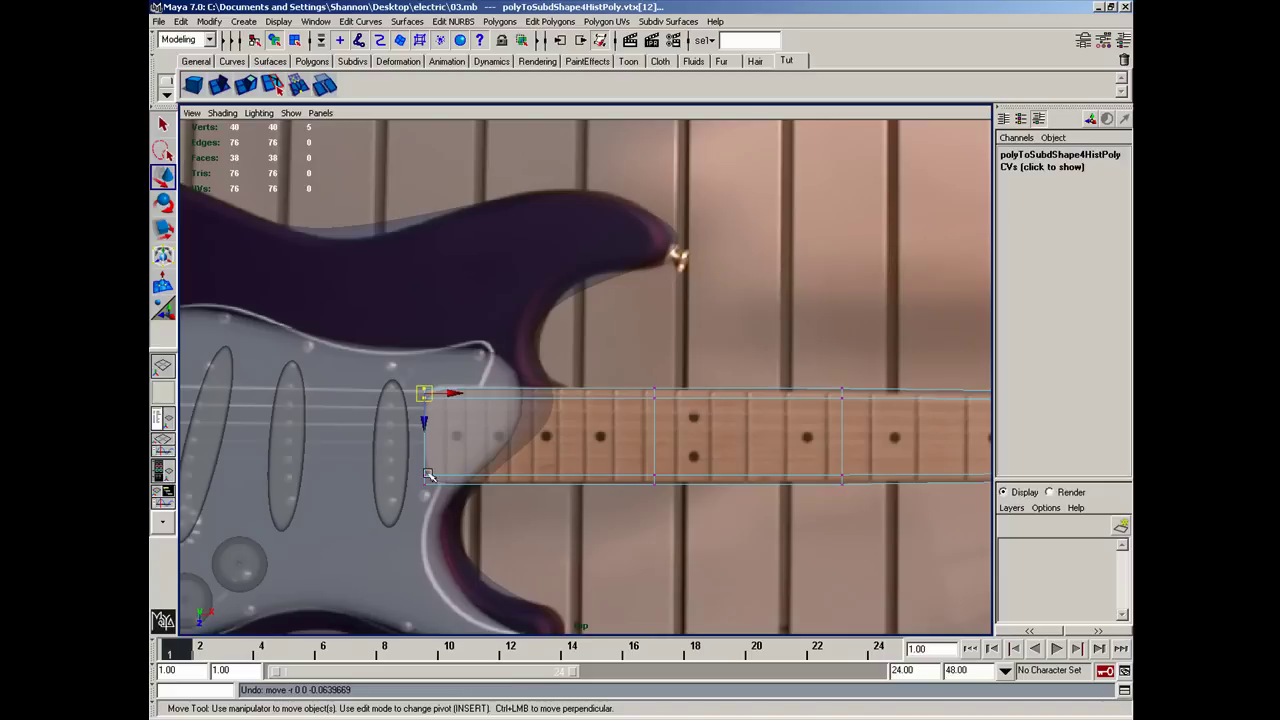
{"action": "left_click_drag", "start_coordinate": [396, 353], "coordinate": [453, 517]}
{"action": "left_click_drag", "start_coordinate": [428, 467], "coordinate": [430, 465]}
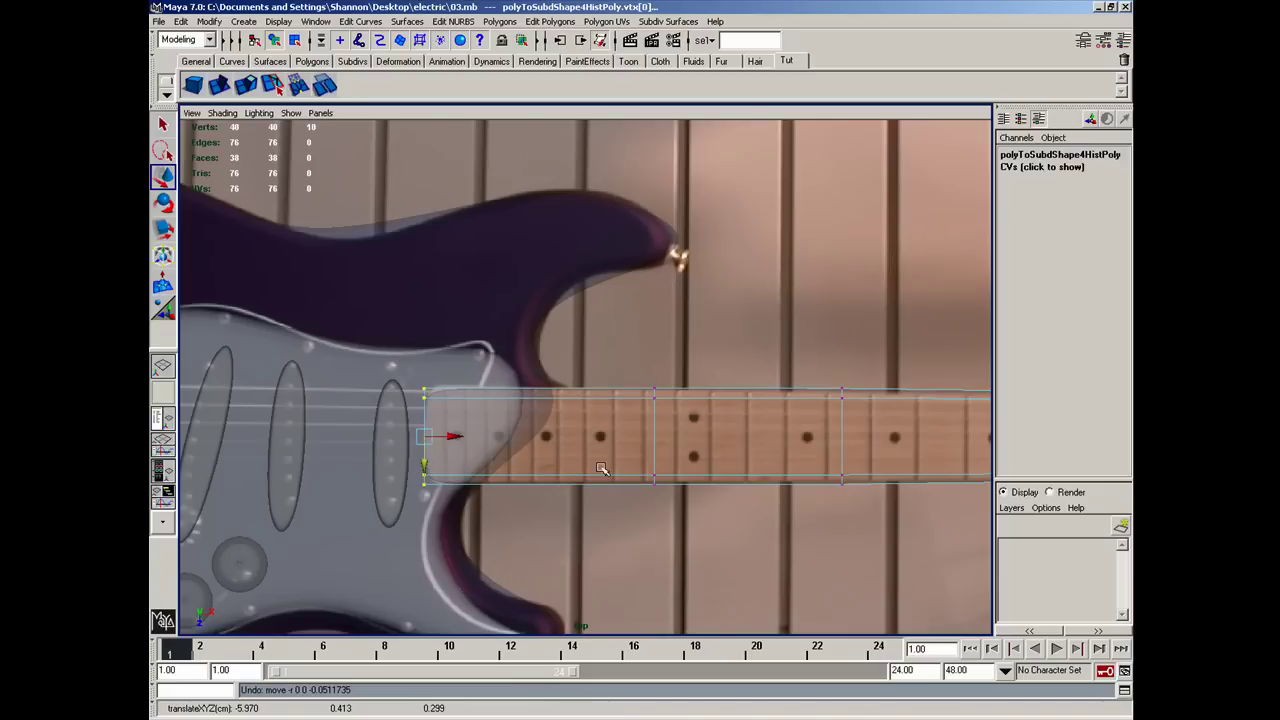
Shift the middle row of neck vertices along the fretboard and return to standard subdivision display.
{"action": "scroll", "coordinate": [608, 418], "scroll_direction": "down", "scroll_amount": 2}
{"action": "scroll", "coordinate": [671, 437], "scroll_direction": "down", "scroll_amount": 1}
{"action": "scroll", "coordinate": [714, 443], "scroll_direction": "down", "scroll_amount": 2}
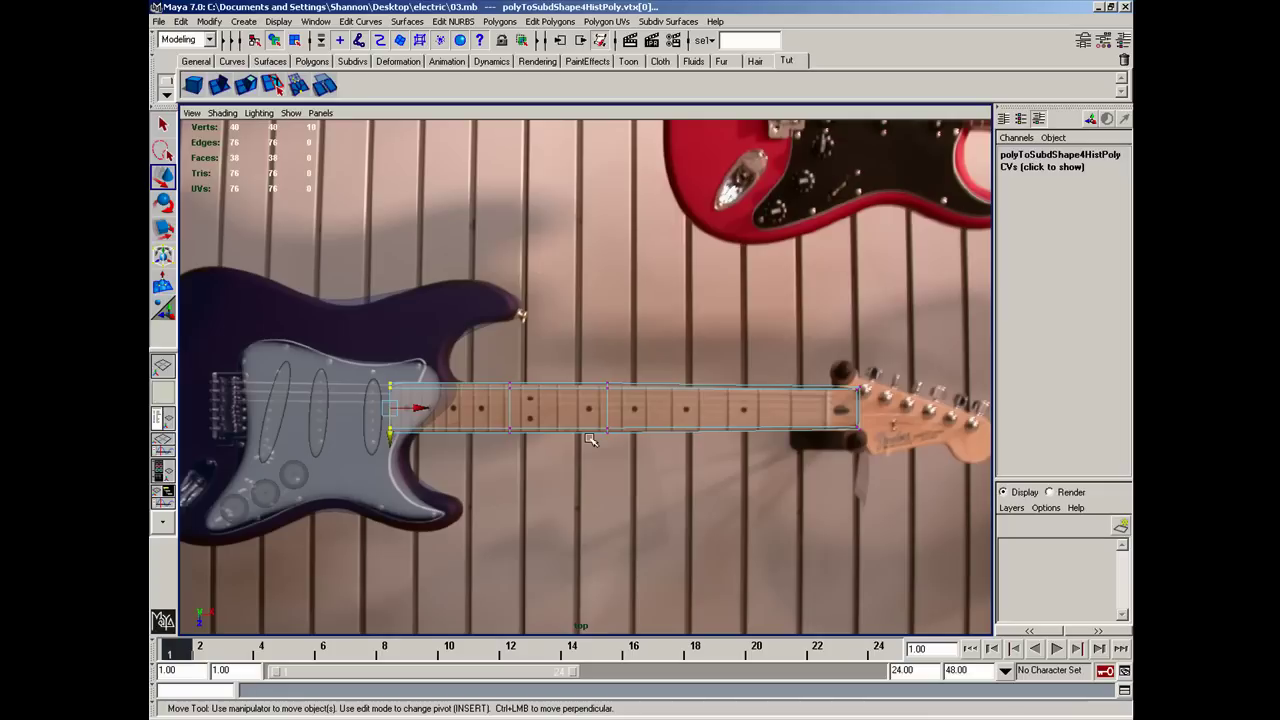
{"action": "mouse_move", "coordinate": [460, 323]}
{"action": "left_mouse_down"}
{"action": "mouse_move", "coordinate": [690, 490]}
{"action": "mouse_move", "coordinate": [892, 504]}
{"action": "left_mouse_up"}
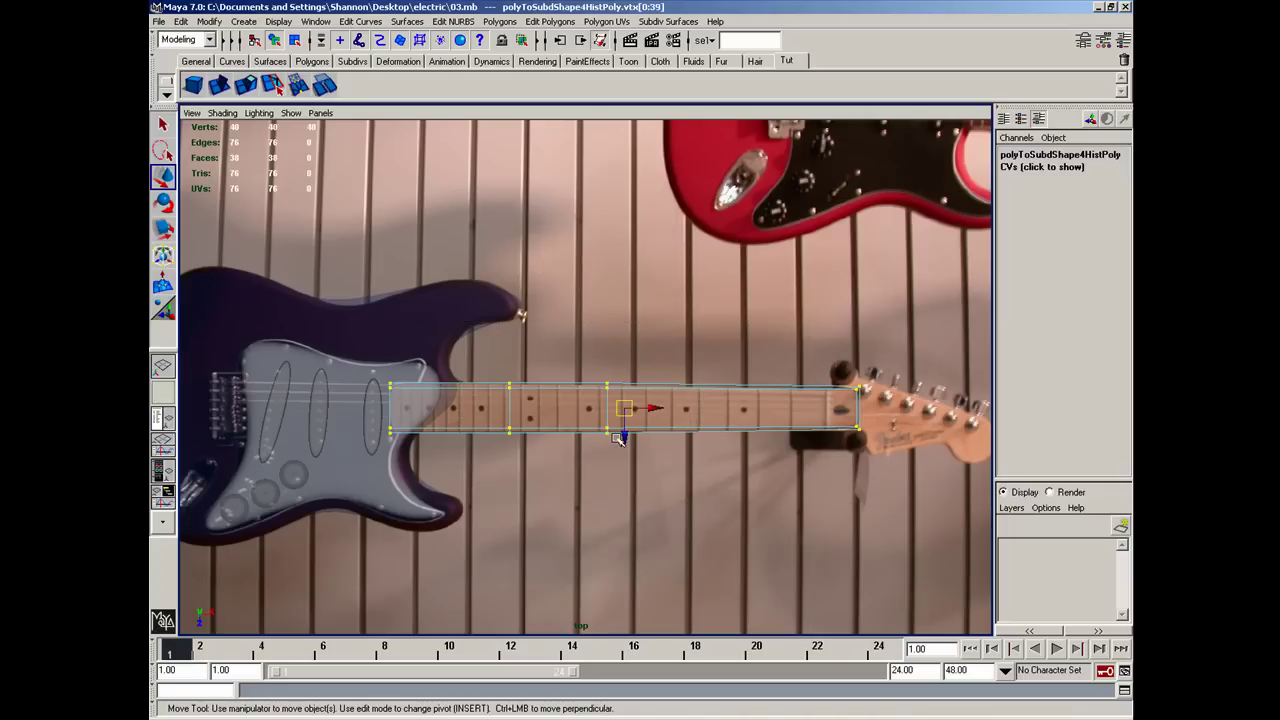
{"action": "left_click_drag", "start_coordinate": [626, 437], "coordinate": [628, 437]}
{"action": "right_click", "coordinate": [592, 426]}
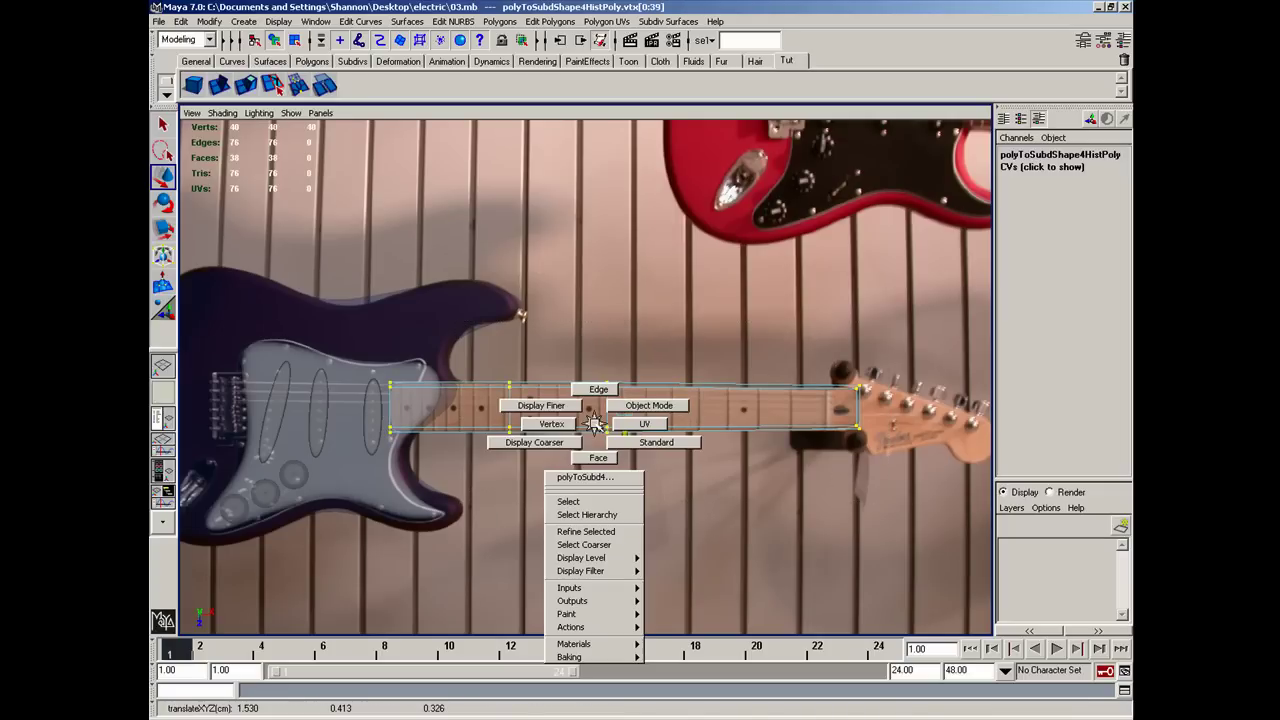
{"action": "right_click_drag", "start_coordinate": [622, 427], "coordinate": [683, 447]}
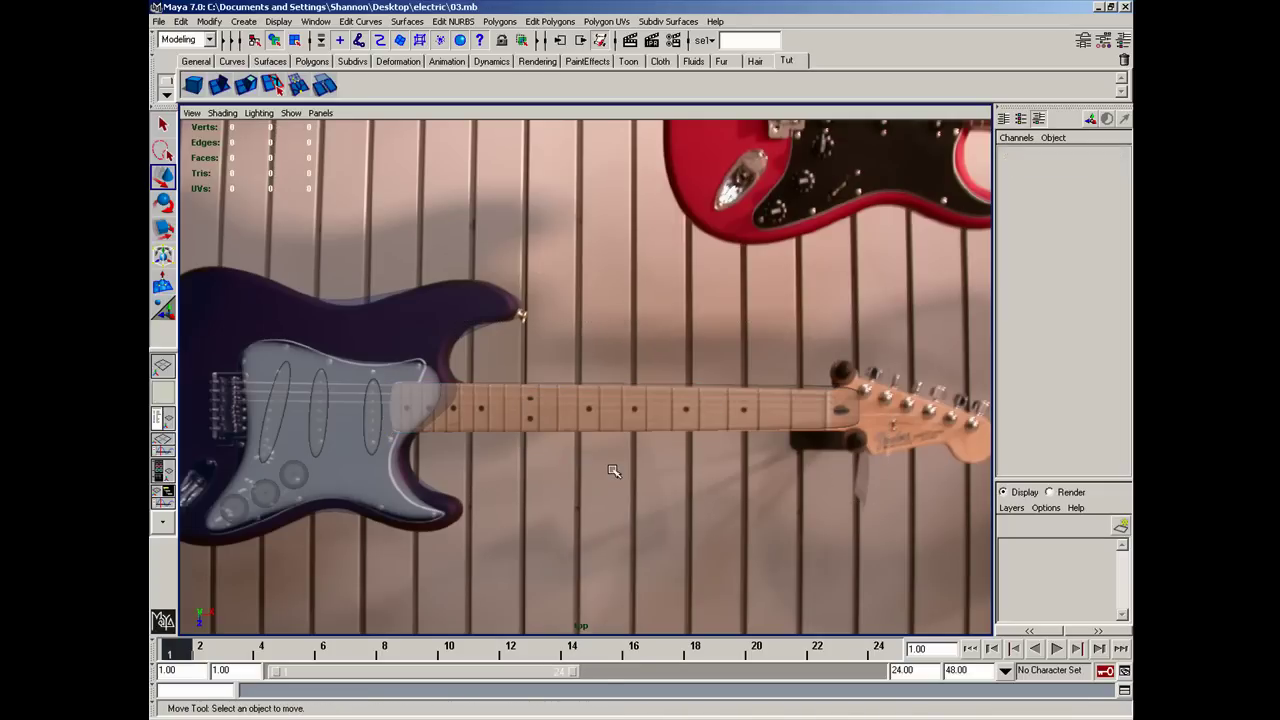
Turn off X-Ray shading in the perspective view and orbit to inspect the opaque neck.
{"action": "key", "text": "space"}
{"action": "left_click", "coordinate": [232, 117]}
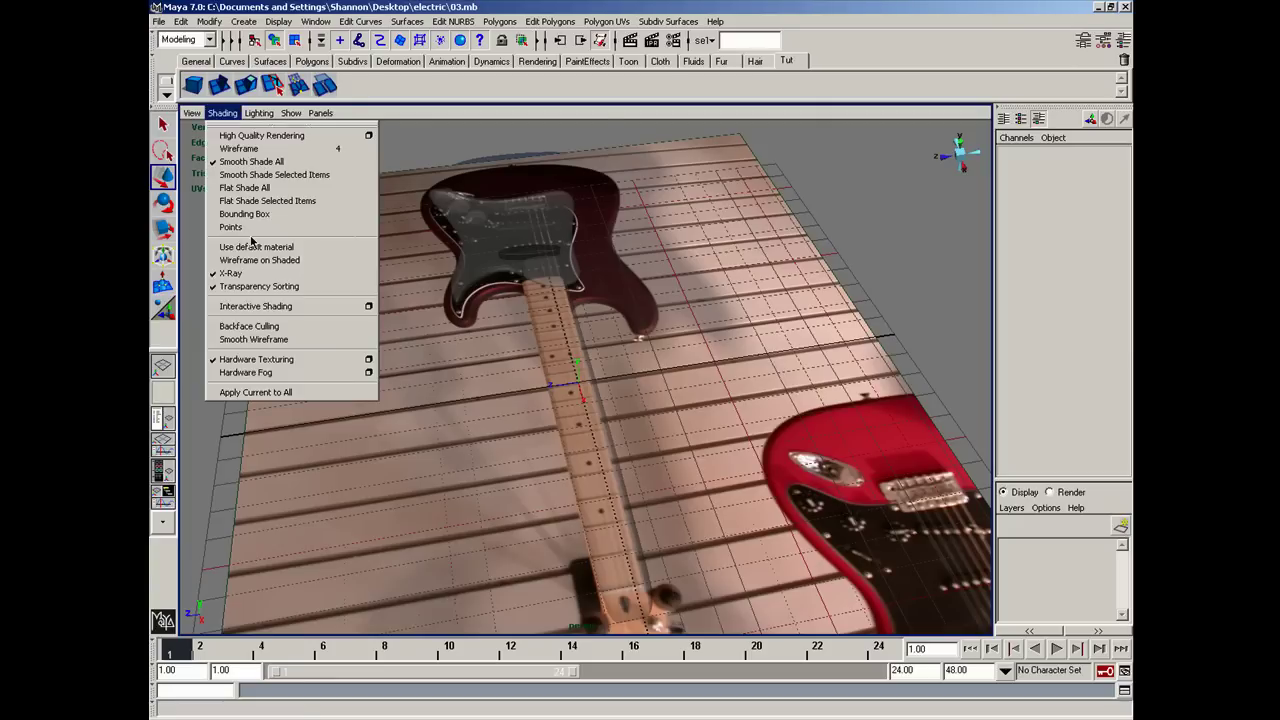
{"action": "left_click", "coordinate": [240, 271]}
{"action": "mouse_move", "coordinate": [600, 330]}
{"action": "left_mouse_down", "text": "alt"}
{"action": "mouse_move", "coordinate": [678, 317]}
{"action": "mouse_move", "coordinate": [665, 305]}
{"action": "left_mouse_up", "text": "alt"}
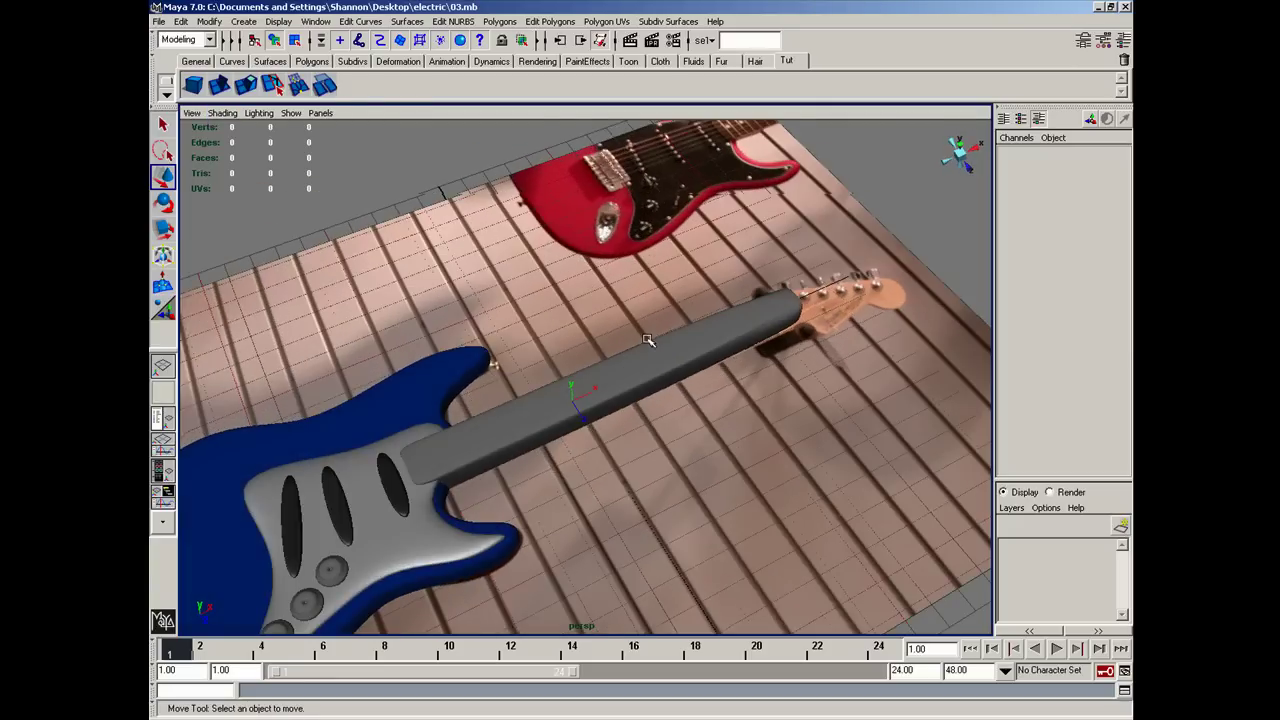
{"action": "right_click_drag", "start_coordinate": [665, 305], "coordinate": [655, 290], "text": "alt"}
{"action": "mouse_move", "coordinate": [655, 290]}
{"action": "left_mouse_down", "text": "alt"}
{"action": "mouse_move", "coordinate": [410, 198]}
{"action": "mouse_move", "coordinate": [477, 266]}
{"action": "mouse_move", "coordinate": [671, 290]}
{"action": "mouse_move", "coordinate": [676, 263]}
{"action": "mouse_move", "coordinate": [698, 251]}
{"action": "mouse_move", "coordinate": [734, 277]}
{"action": "mouse_move", "coordinate": [569, 303]}
{"action": "mouse_move", "coordinate": [370, 233]}
{"action": "mouse_move", "coordinate": [875, 302]}
{"action": "left_mouse_up", "text": "alt"}
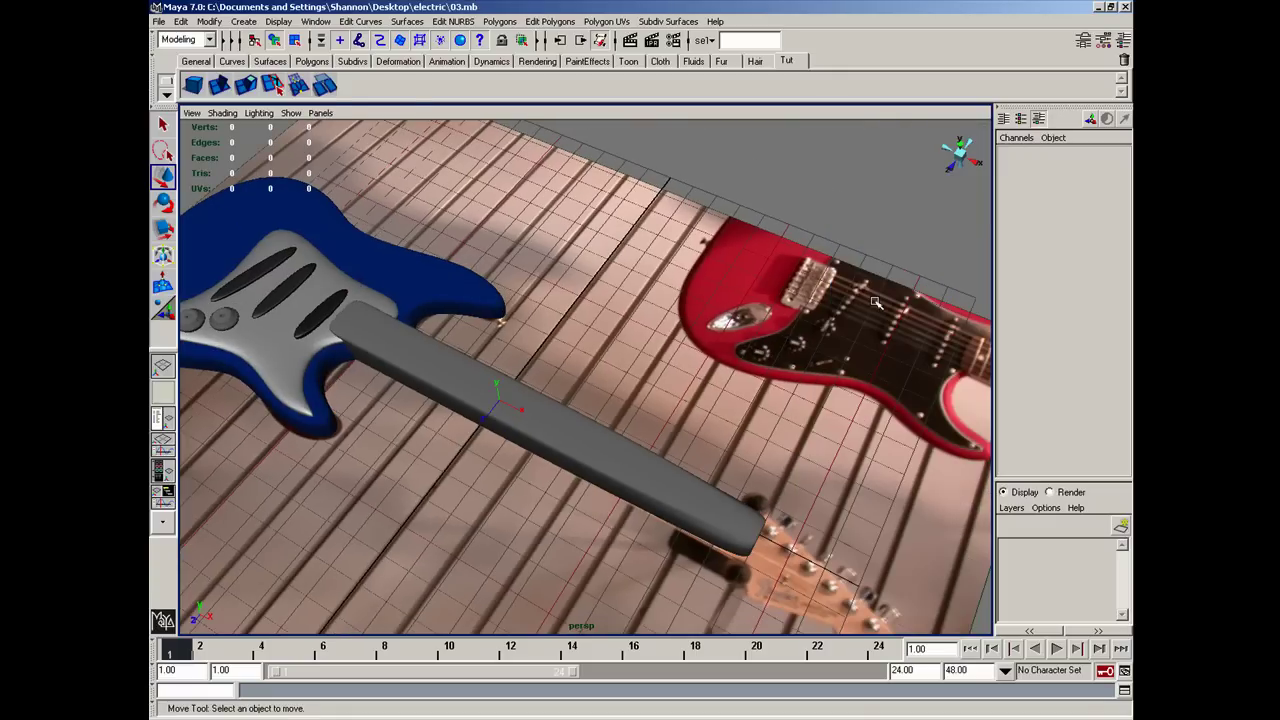